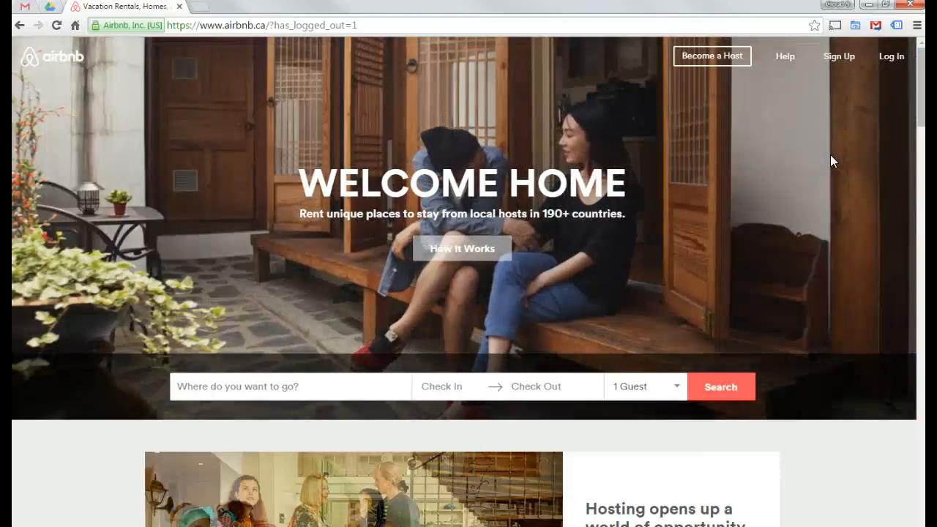
- Log in to the Airbnb account with the saved e-mail and password, and look through the profile menu's options
left_click(891, 59)
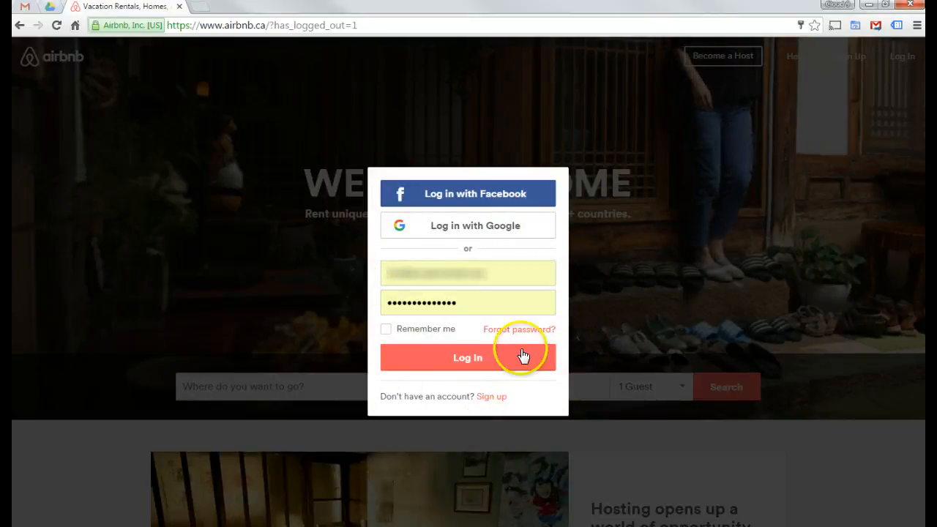
left_click(472, 358)
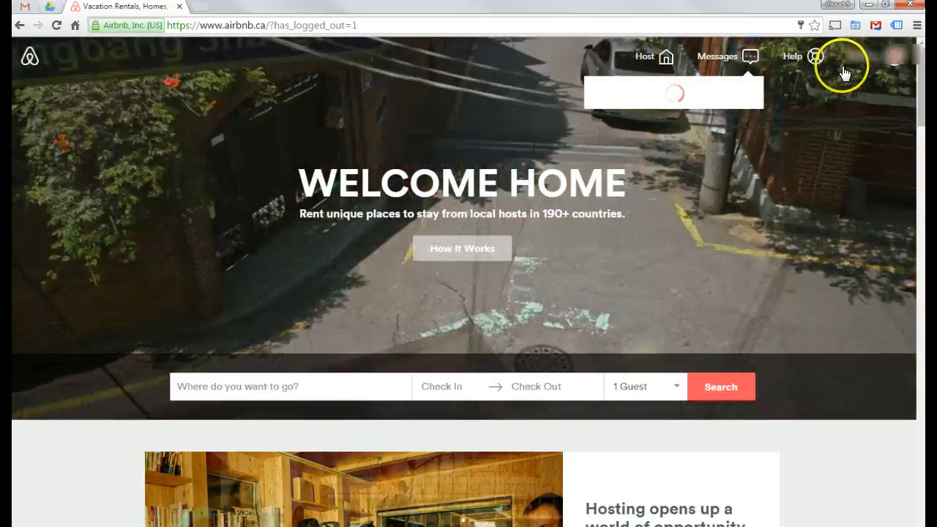
mouse_move(903, 66)
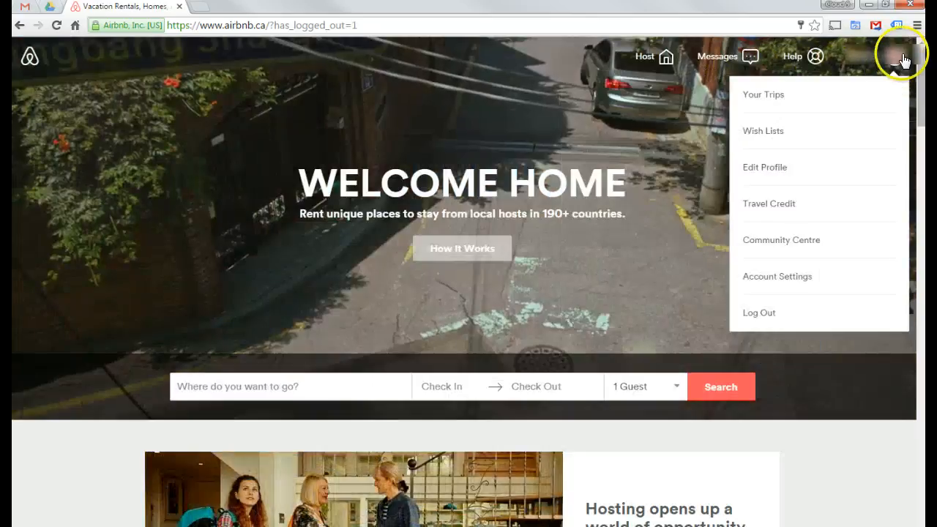
- Go to the host's managed listings and open the calendar of the first listed cabin
mouse_move(653, 65)
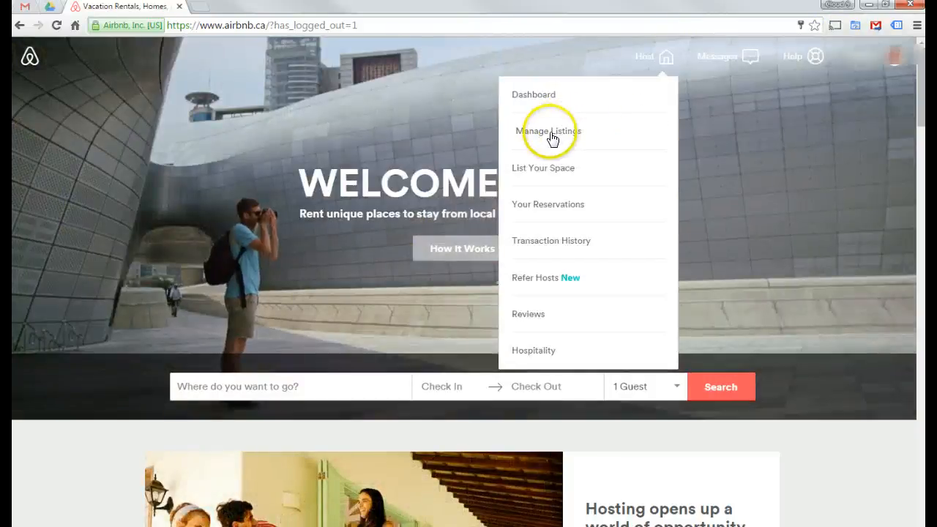
left_click(551, 133)
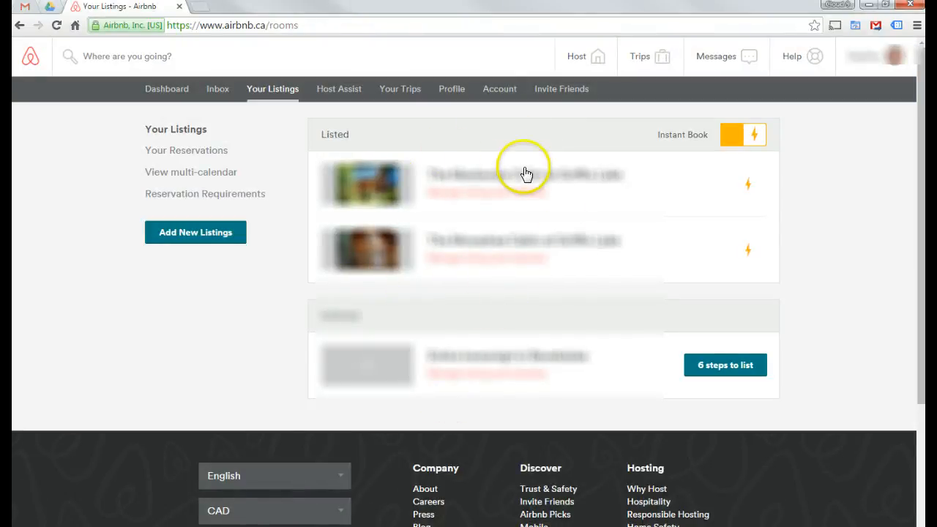
left_click(479, 197)
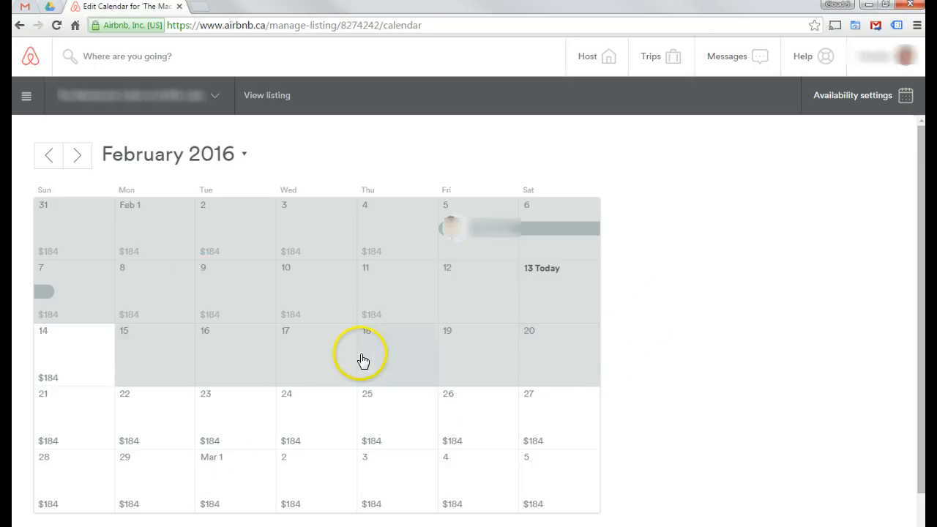
- Review the listing's Basics and Description sections, and return to its calendar
left_click(25, 103)
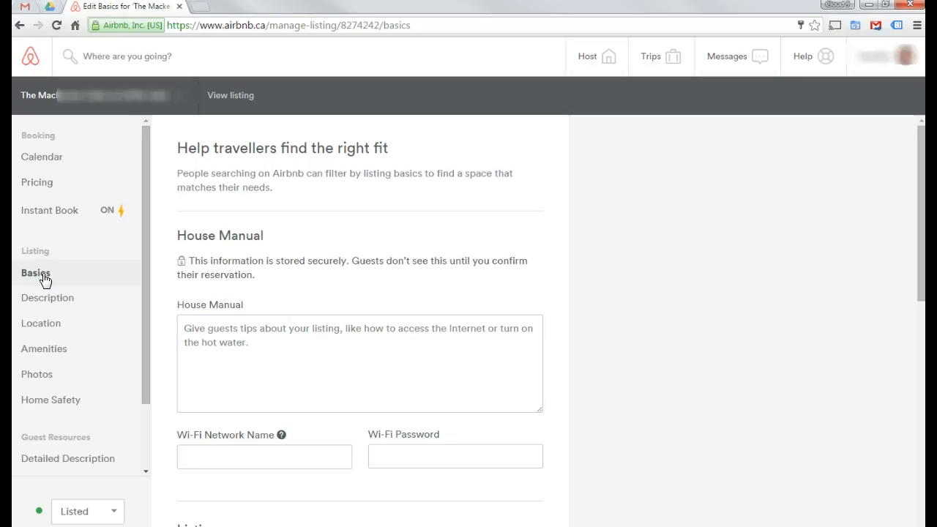
left_click(47, 299)
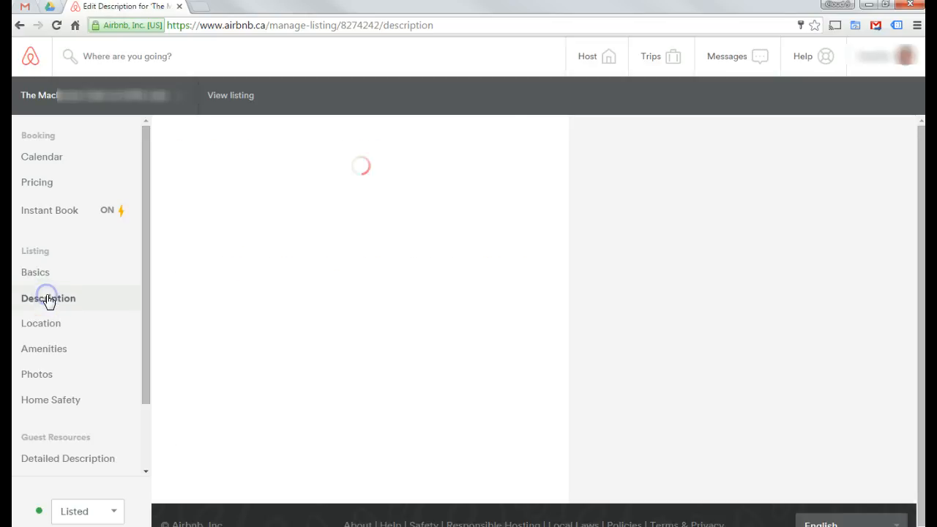
left_click(47, 253)
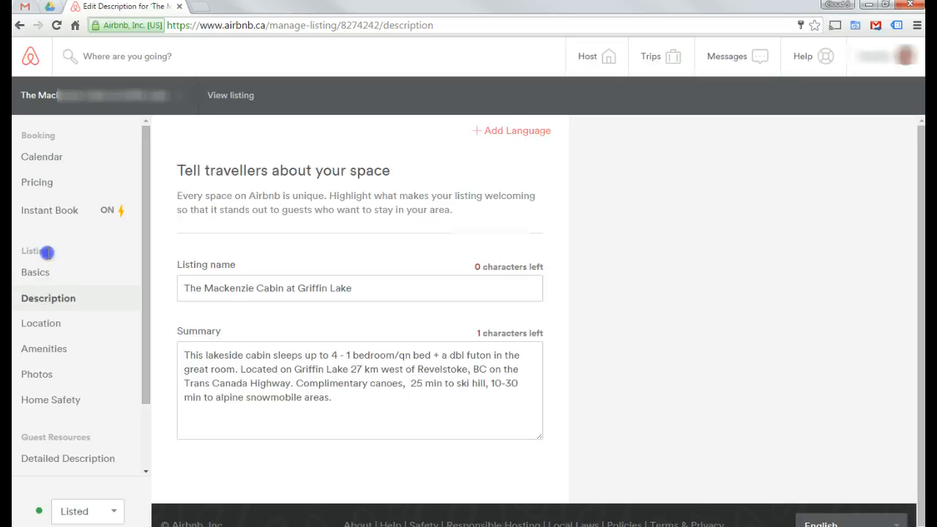
left_click(47, 157)
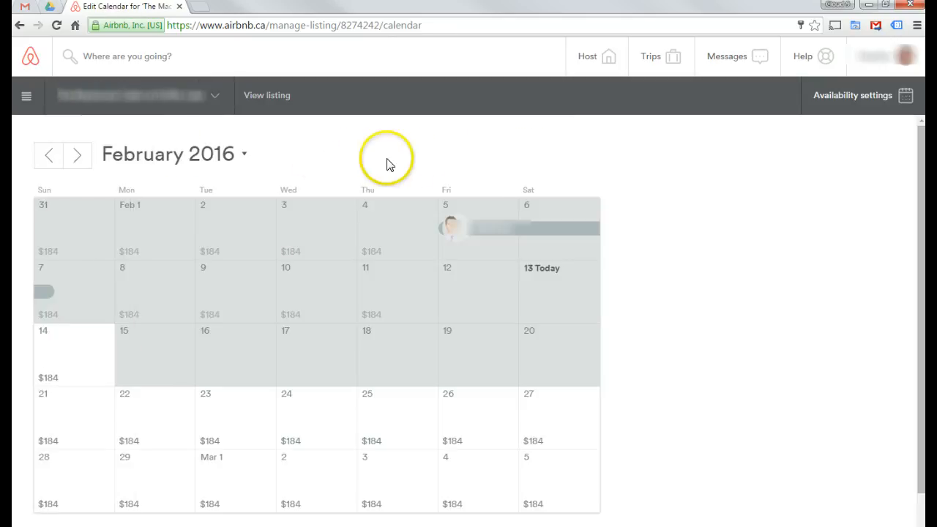
- Look through the upcoming months and the range of available months, and display September 2016 in the listing's calendar
scroll(743, 364, "down", 1)
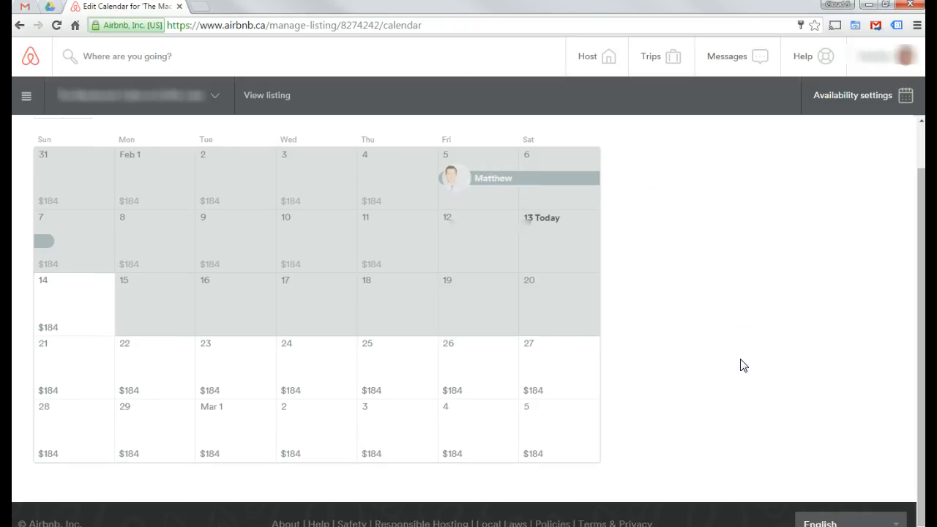
scroll(743, 364, "up", 1)
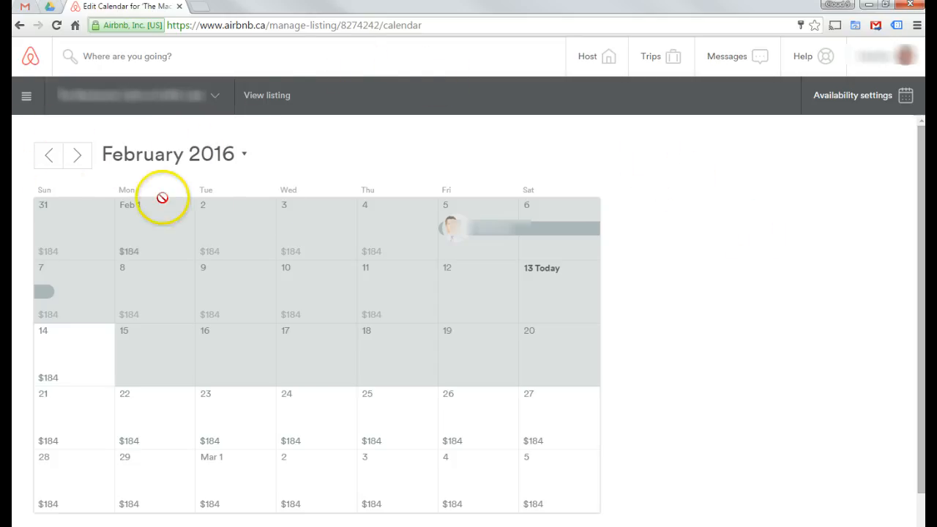
left_click(78, 157)
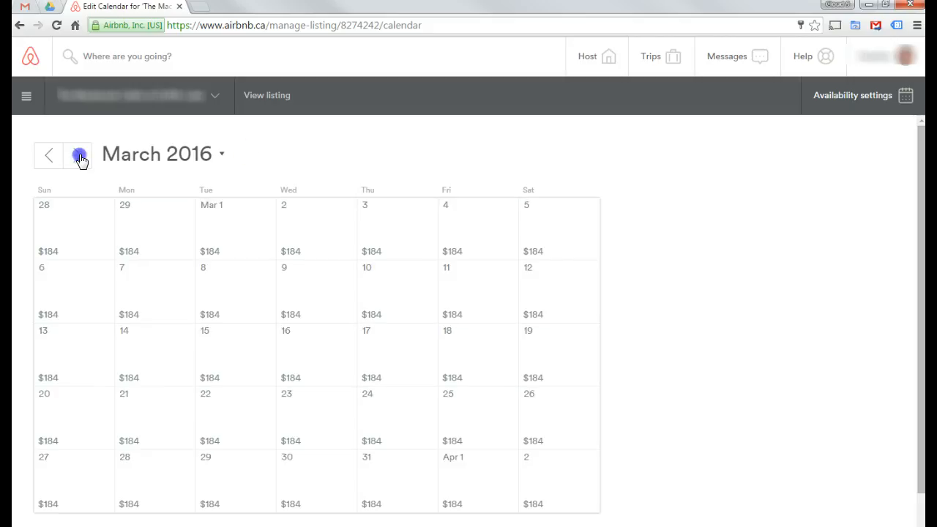
left_click(79, 156)
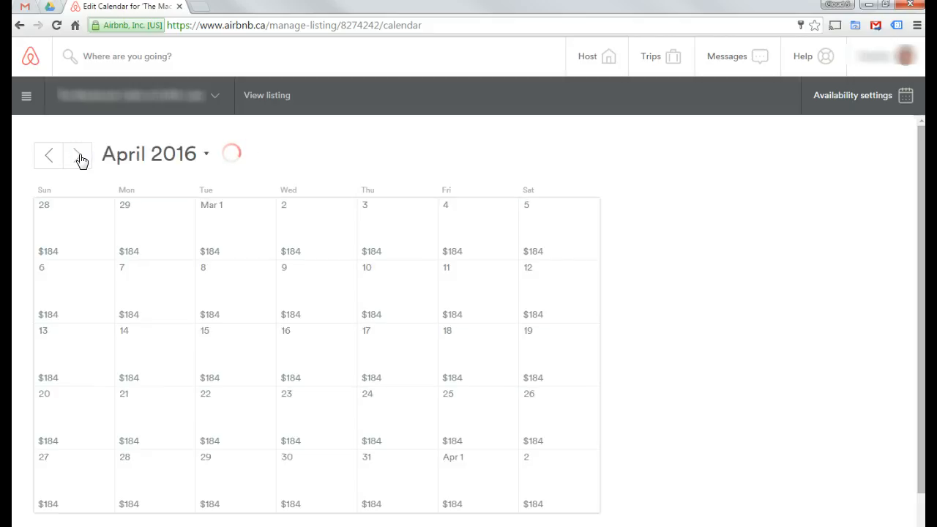
left_click(206, 157)
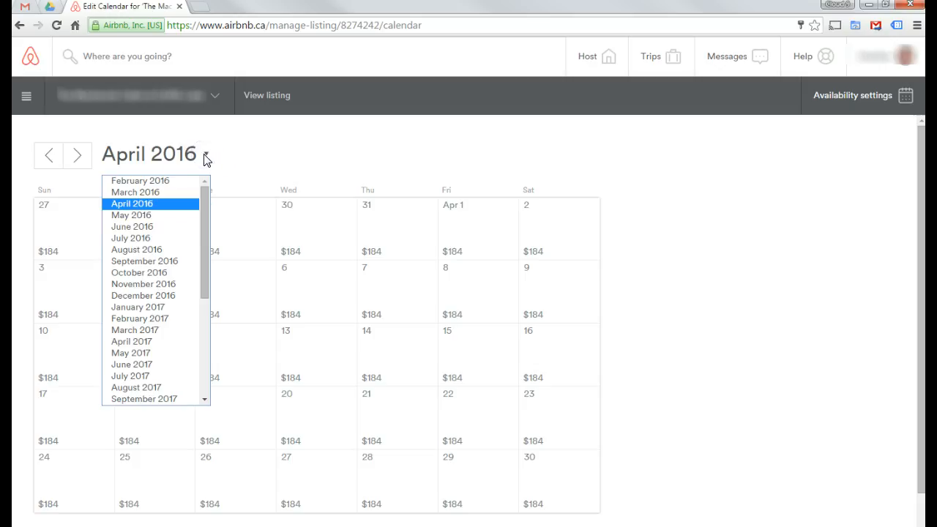
left_click(204, 385)
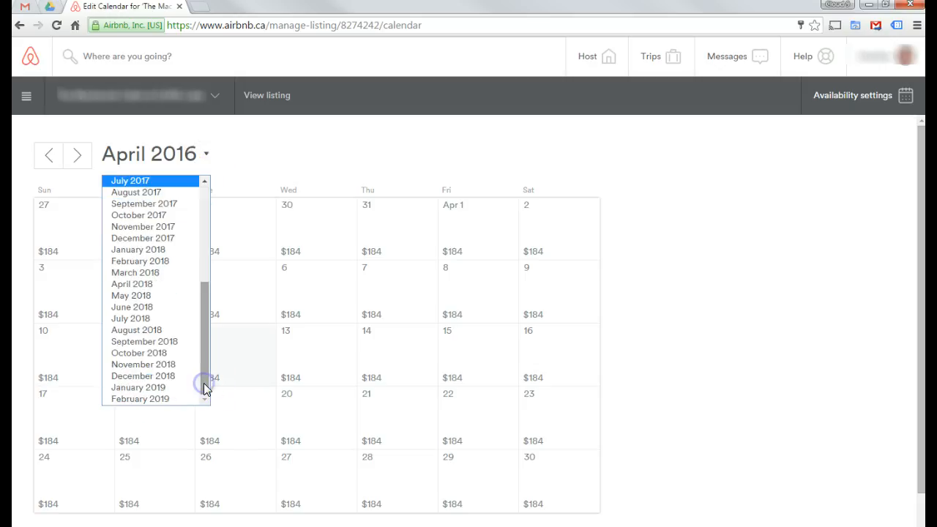
left_click(203, 192)
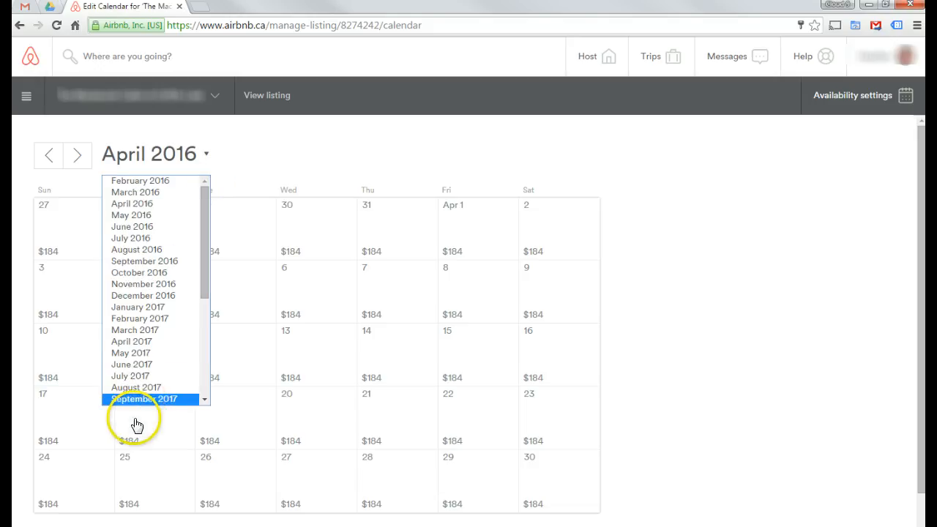
left_click(150, 261)
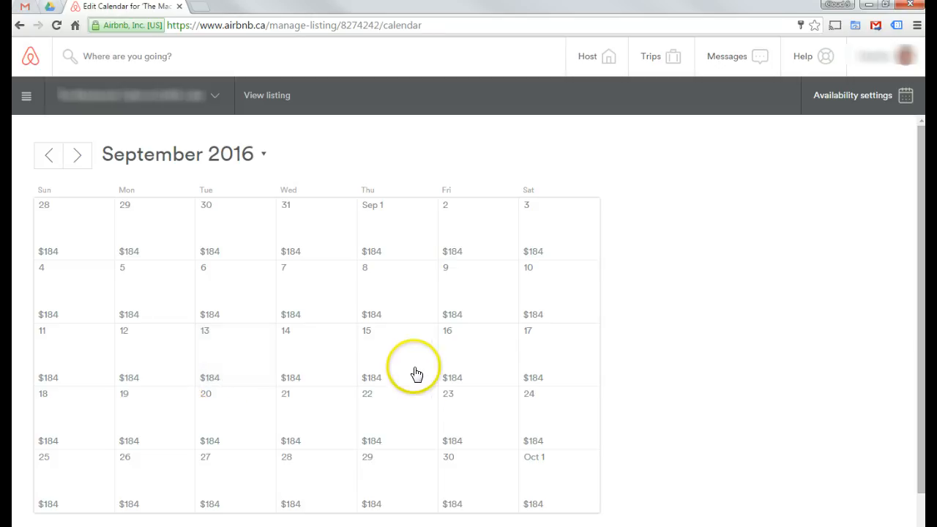
- Block the night of September 15, 2016 and save the change
left_click(394, 344)
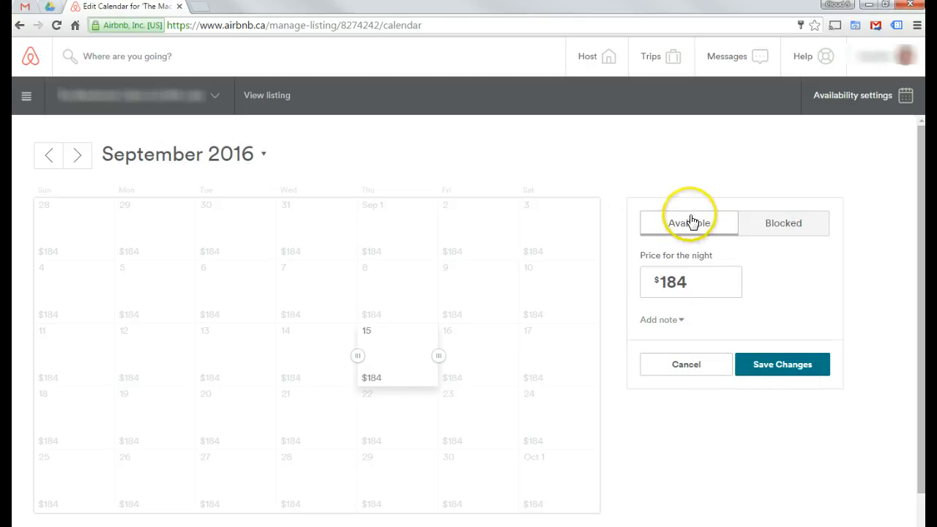
left_click(813, 222)
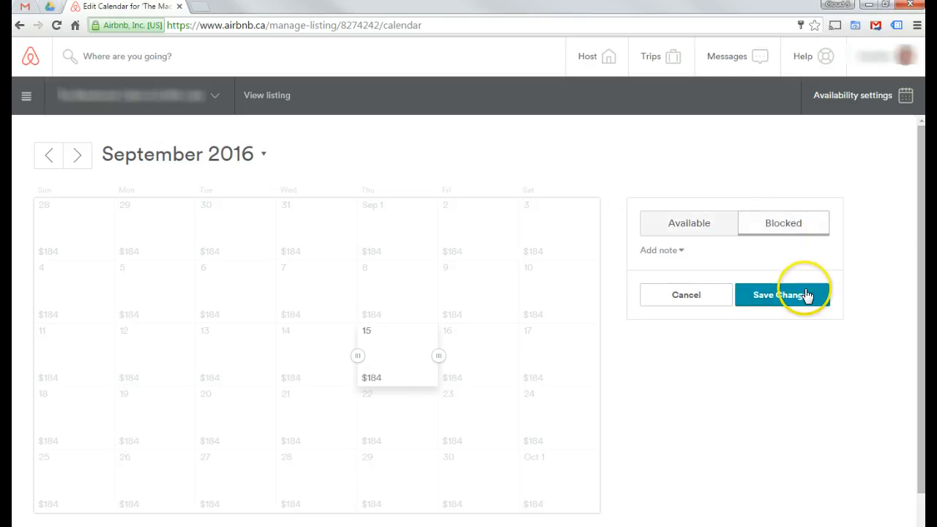
left_click(803, 295)
left_click(850, 445)
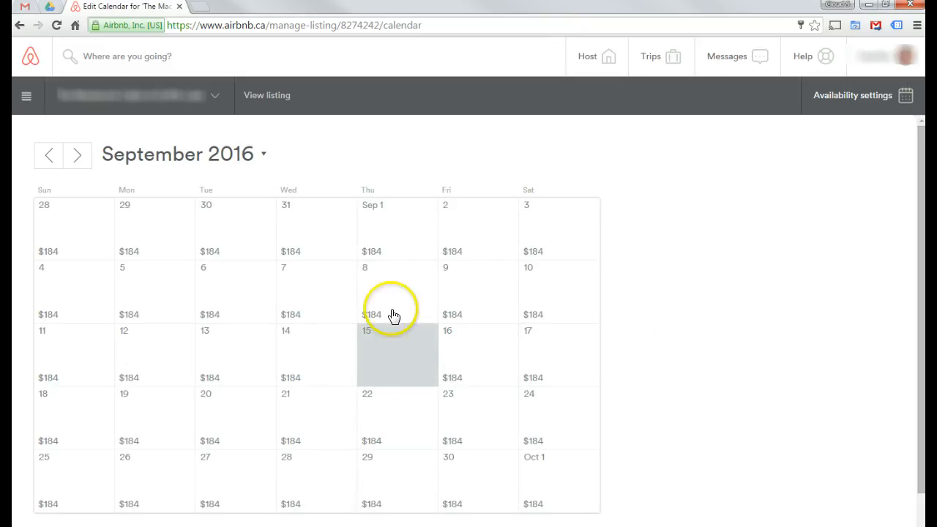
- Make the blocked night of September 15, 2016 available again and save the change
left_click(394, 368)
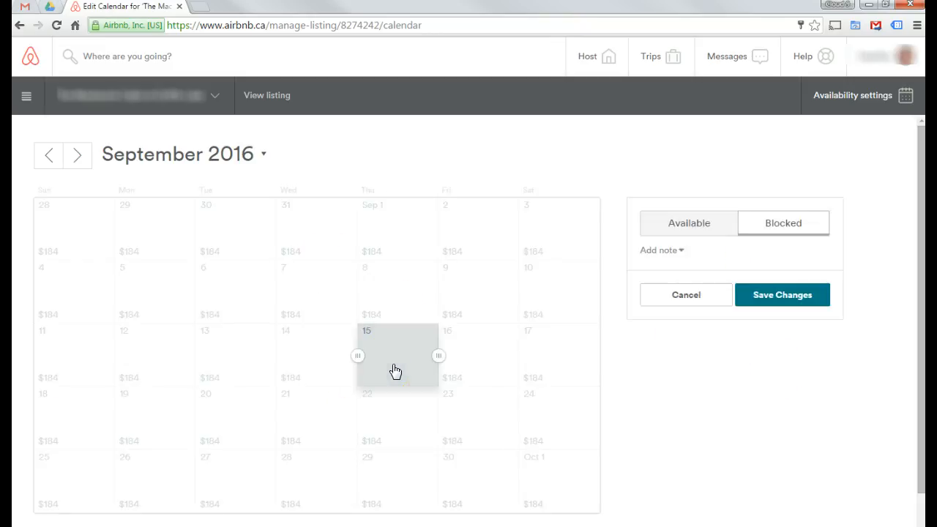
left_click(690, 223)
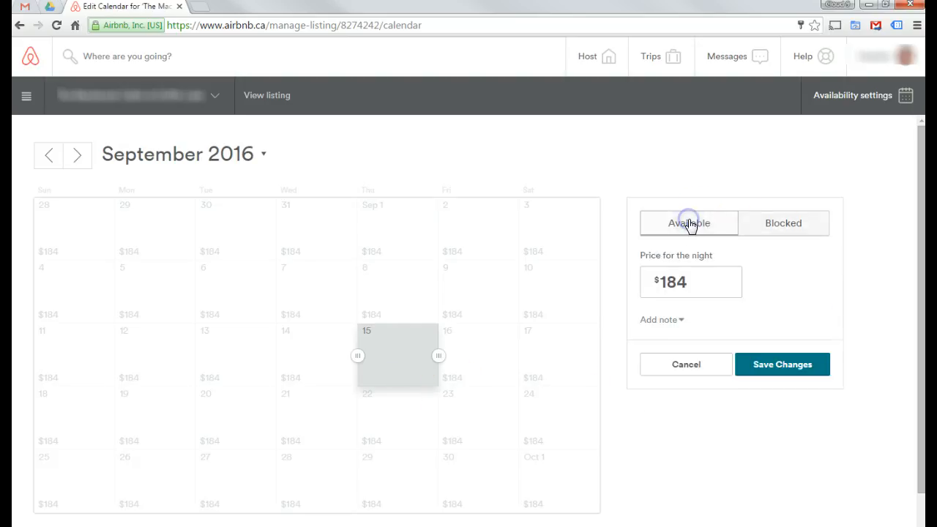
left_click(796, 368)
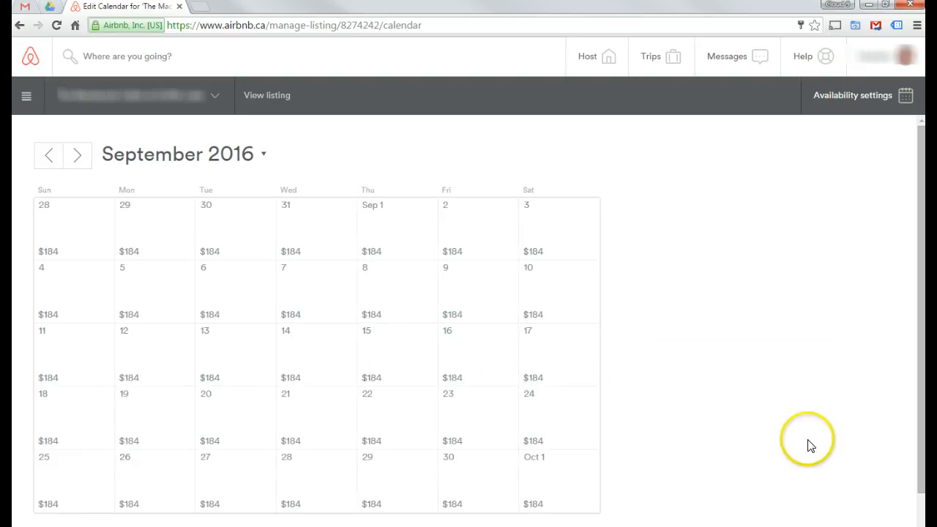
- Select the nights from September 15 through September 22, 2016 on the calendar
left_click(395, 349)
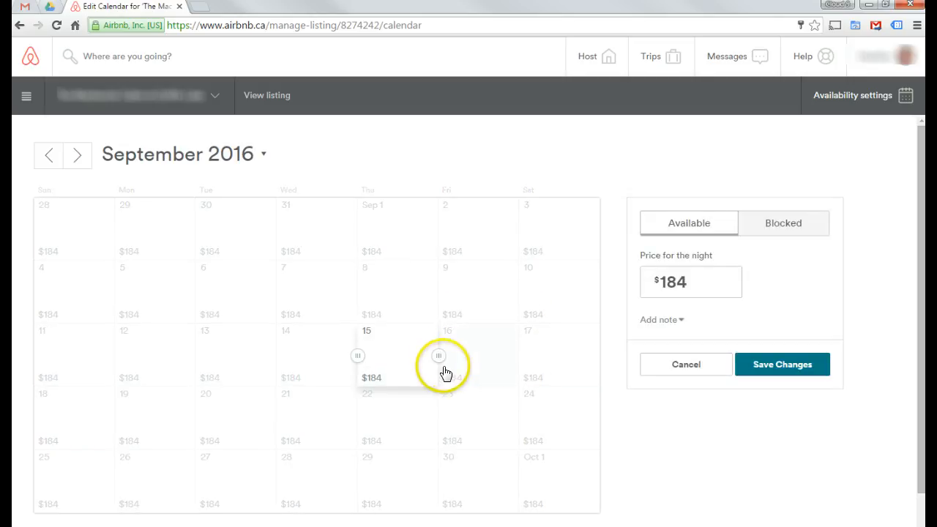
left_click_drag(471, 360, 509, 360)
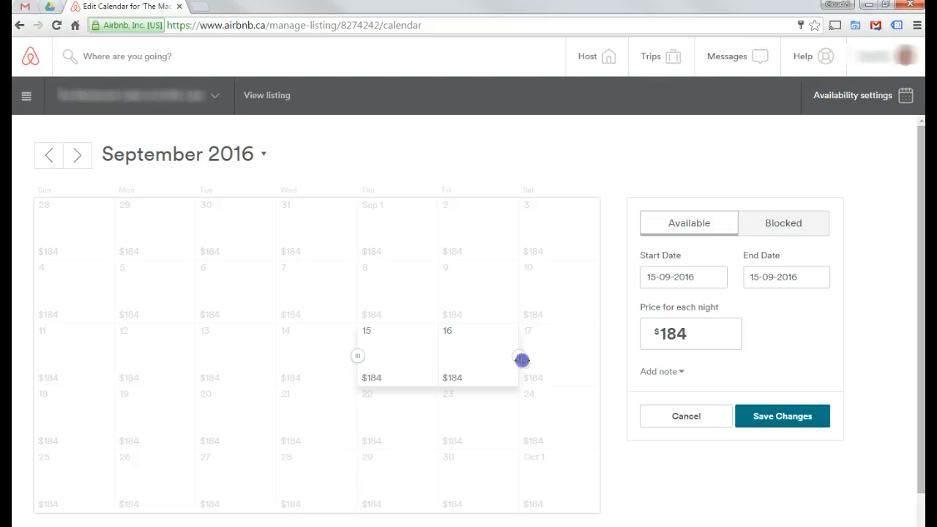
left_click_drag(474, 433, 443, 435)
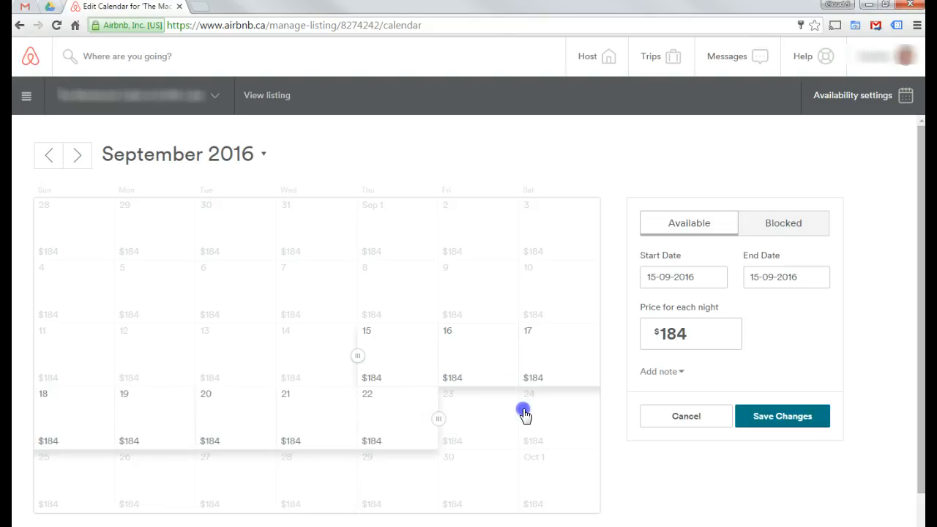
left_click_drag(524, 414, 393, 416)
left_click(420, 368)
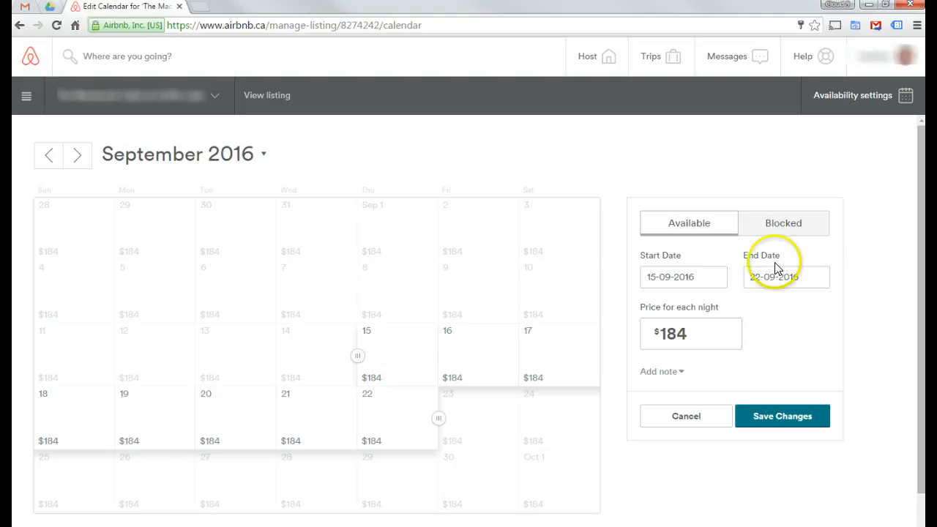
- Extend the selected range to the end date 30-04-2017 and save it with a price of $183 for each night
left_click(812, 275)
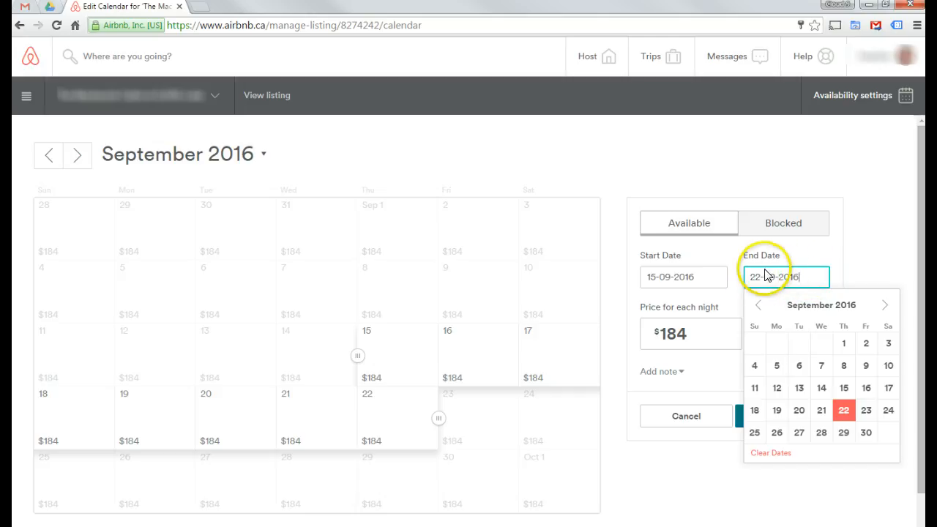
left_click(884, 309)
left_click(884, 308)
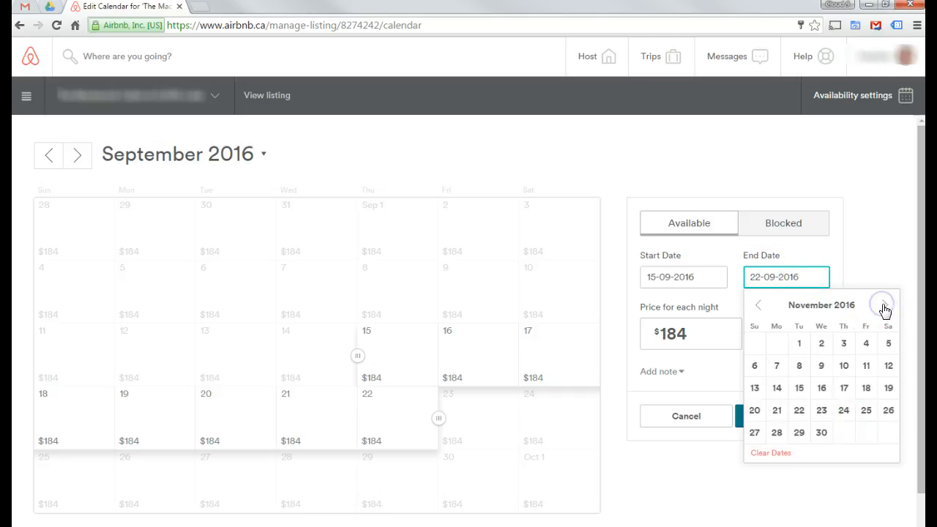
left_click(884, 309)
left_click(883, 309)
left_click(884, 309)
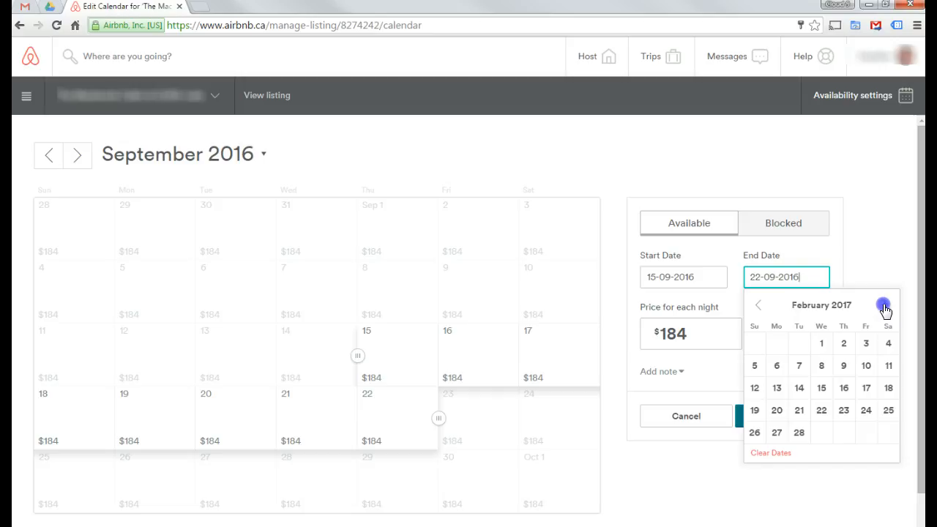
left_click(885, 309)
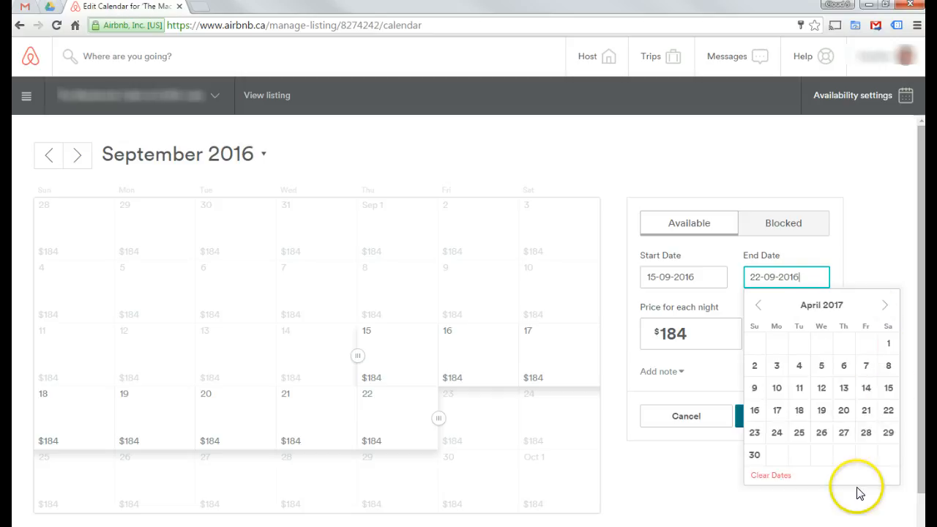
left_click(752, 456)
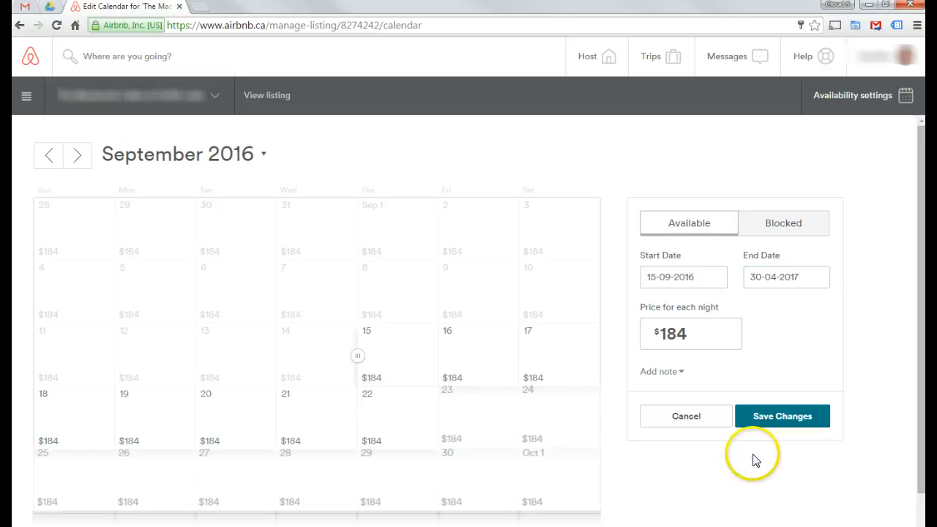
left_click(705, 334)
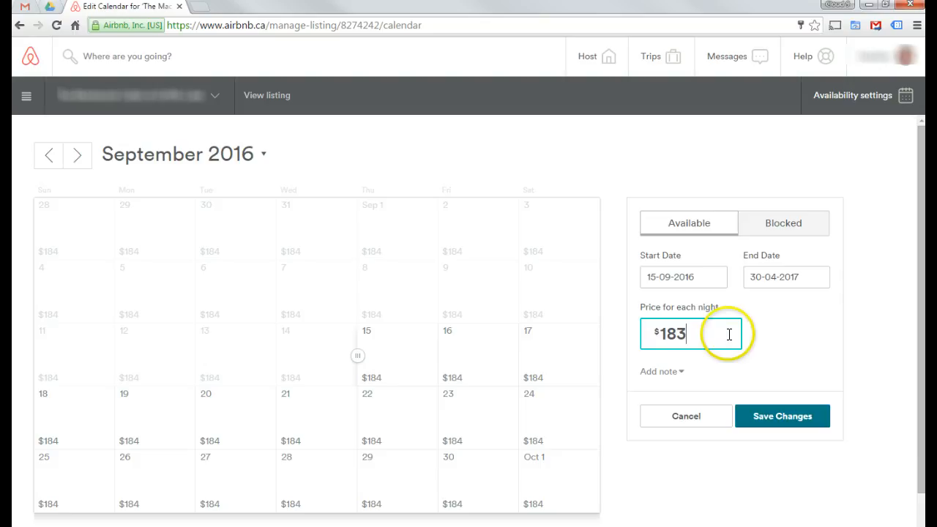
left_click(791, 419)
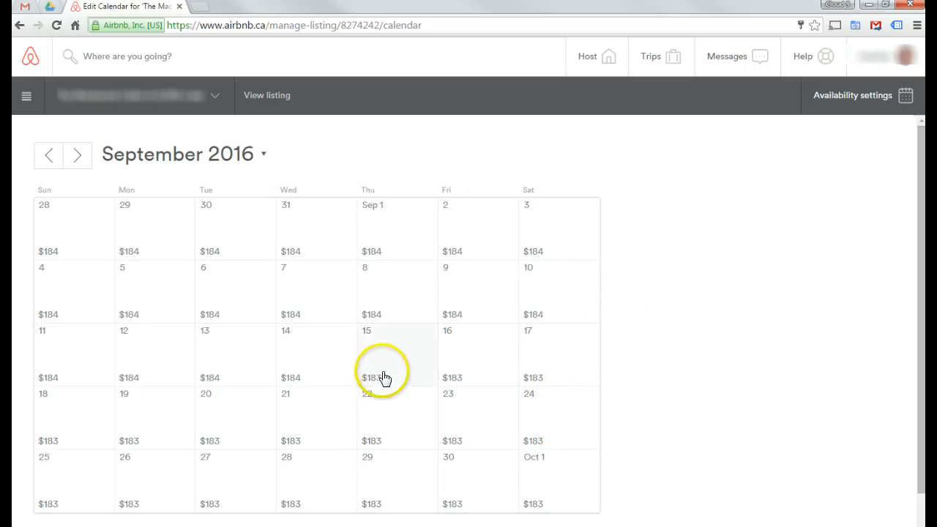
- Check the nightly prices in February 2017, going back month by month to September 2016
left_click(265, 156)
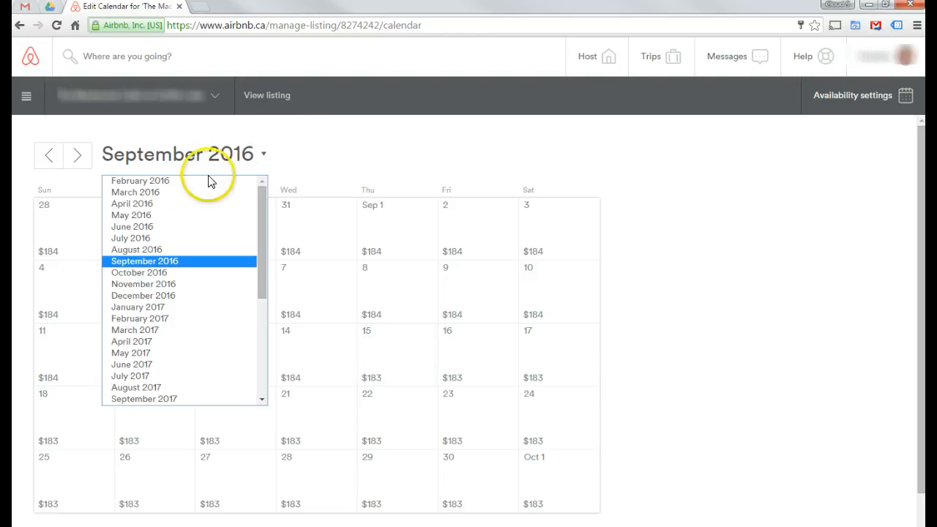
left_click(150, 319)
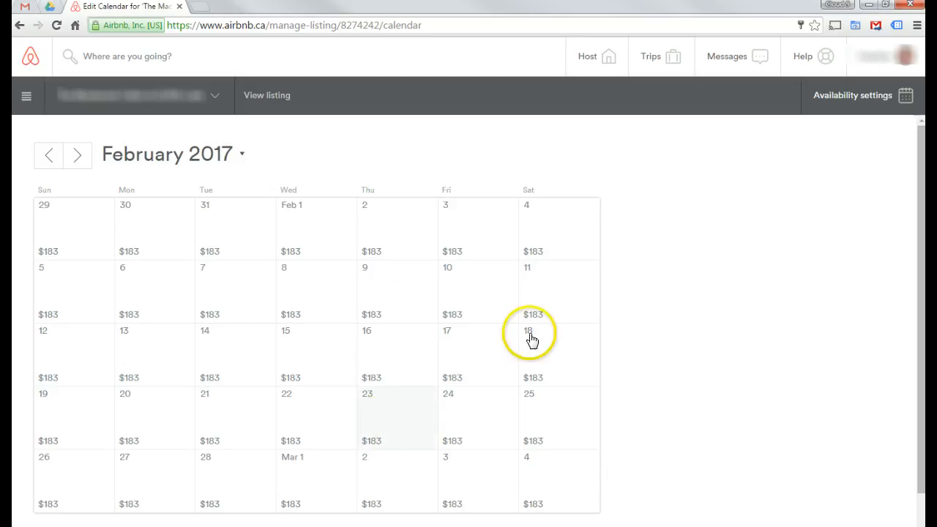
left_click(51, 156)
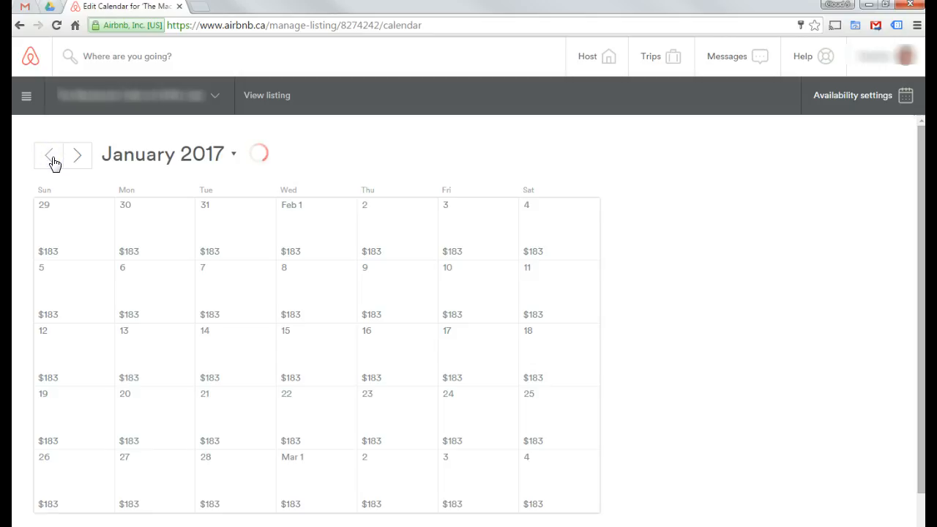
left_click(52, 155)
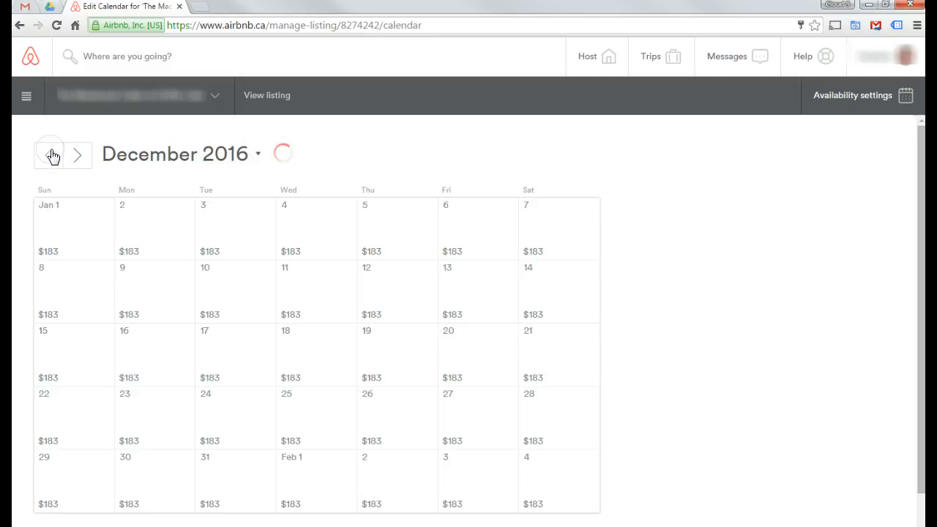
left_click(52, 155)
left_click(52, 155)
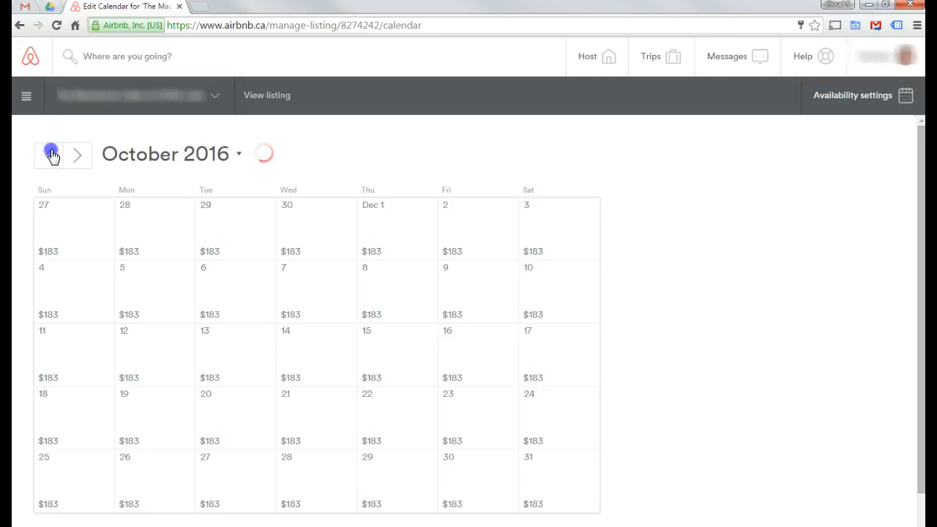
left_click(51, 155)
scroll(52, 155, "down", 3)
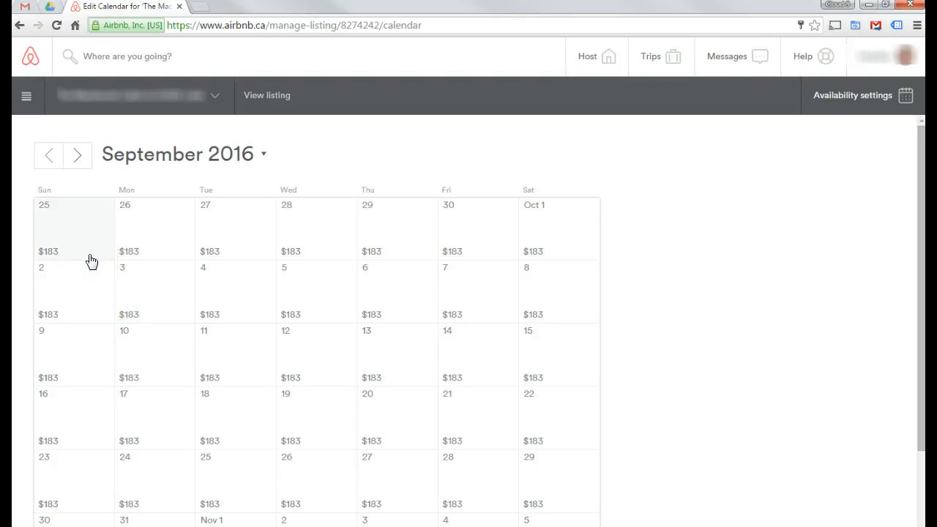
left_click(50, 156)
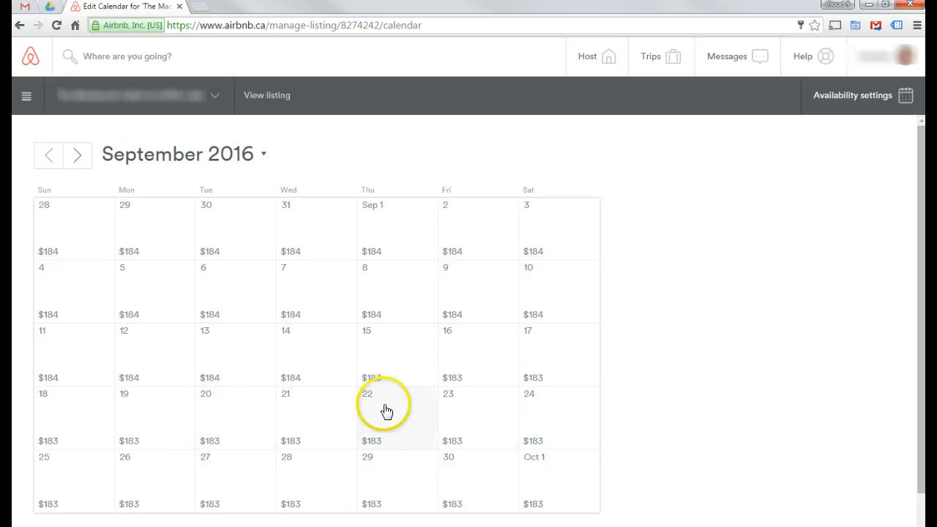
- Select the nights from 15-09-2016 to 30-04-2017 and save them with a price of $184 for each night
left_click(391, 364)
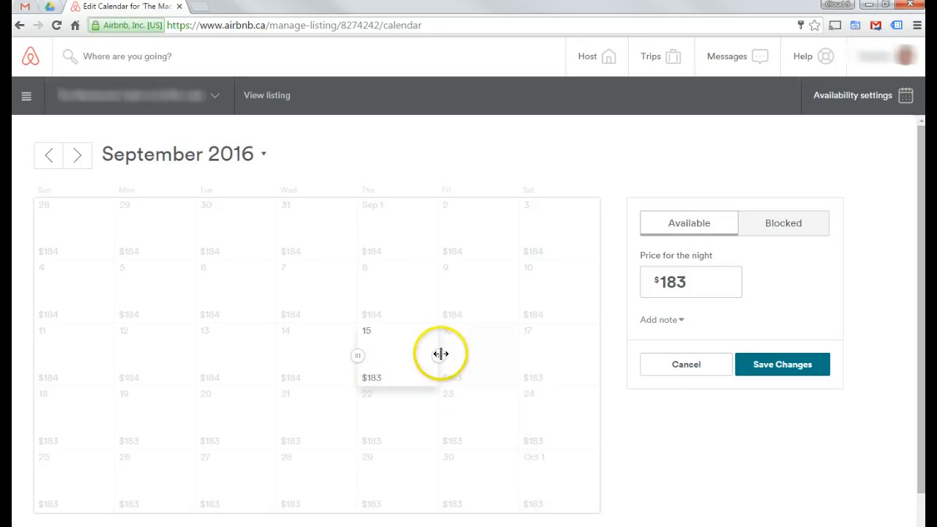
left_click_drag(440, 354, 501, 360)
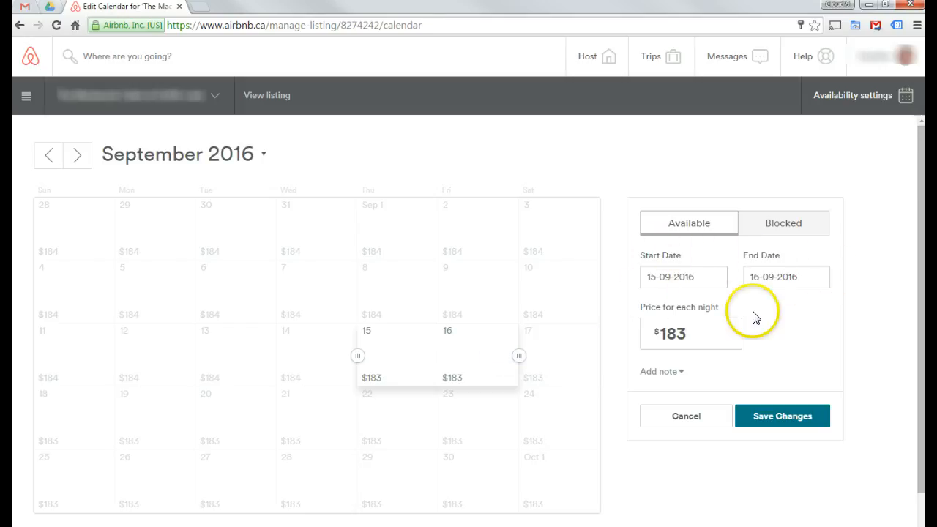
left_click(814, 277)
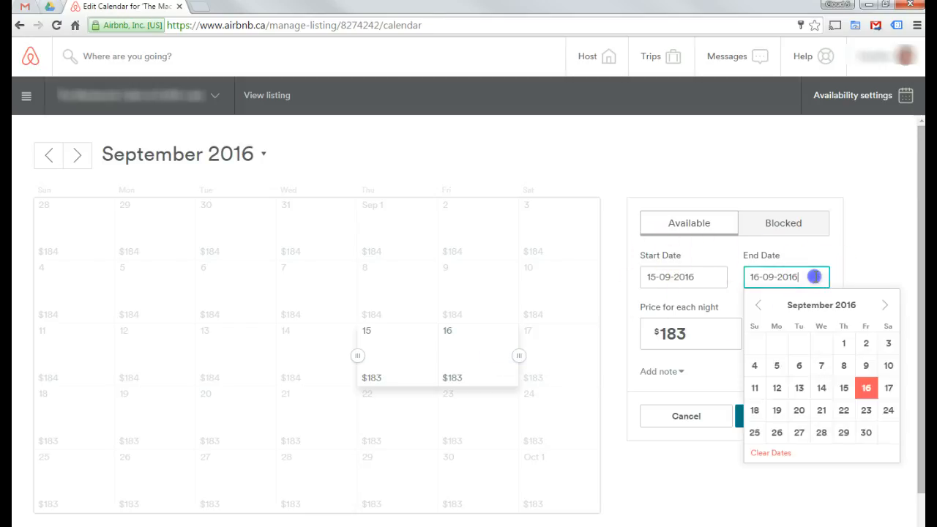
left_click(885, 305)
left_click(884, 306)
left_click(885, 307)
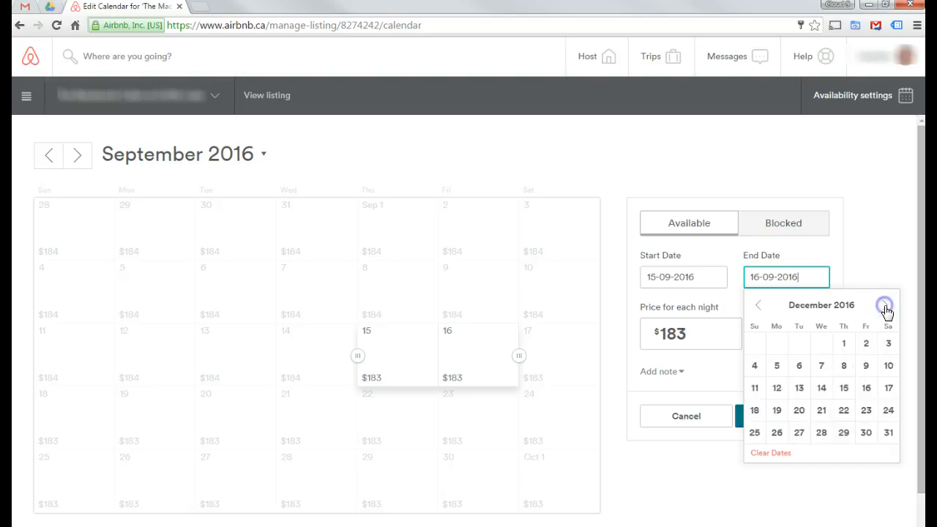
left_click(884, 306)
left_click(884, 307)
left_click(885, 307)
left_click(885, 307)
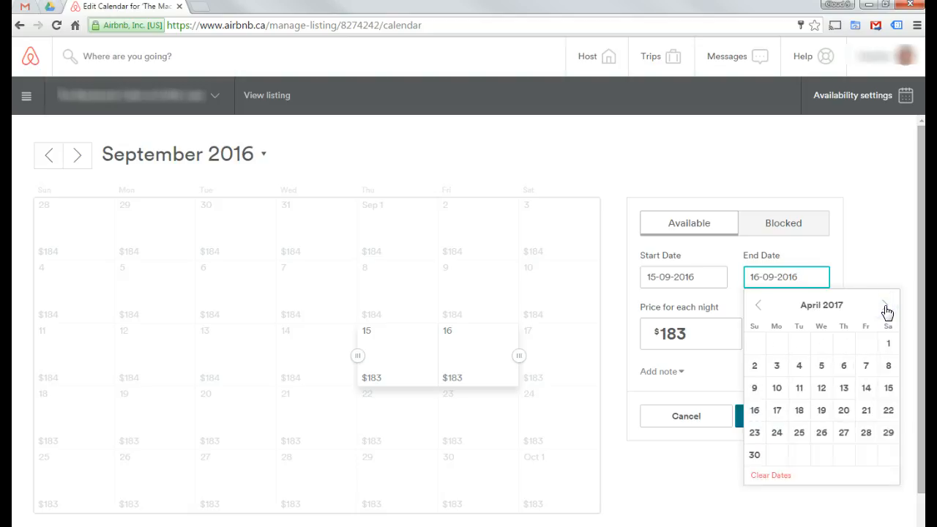
left_click(753, 455)
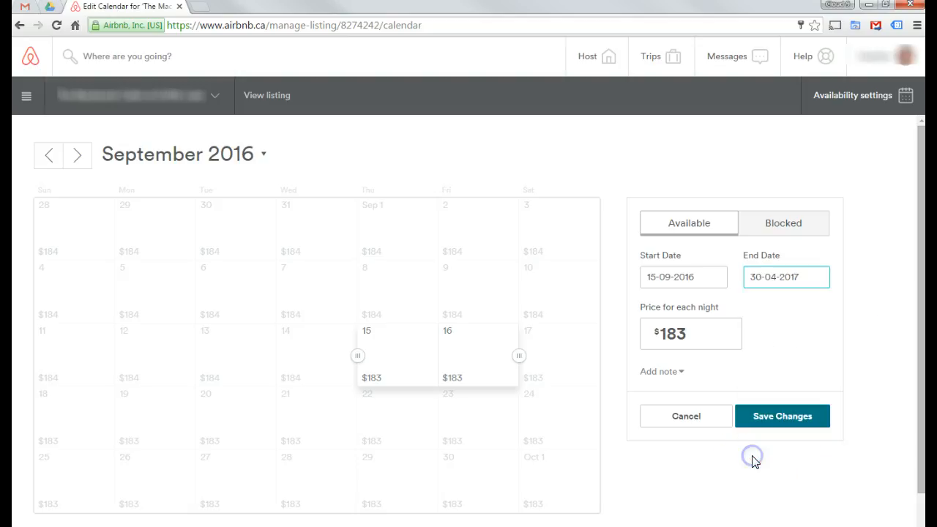
left_click(718, 334)
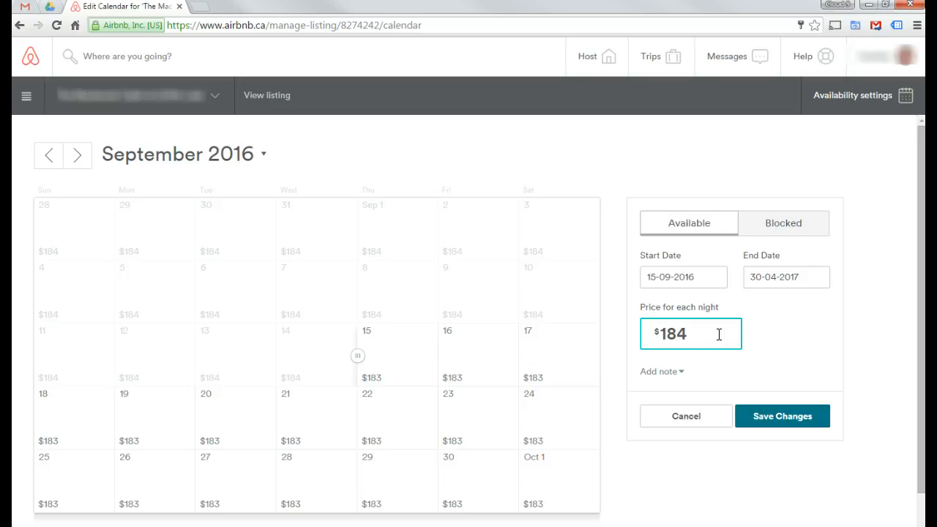
left_click(779, 417)
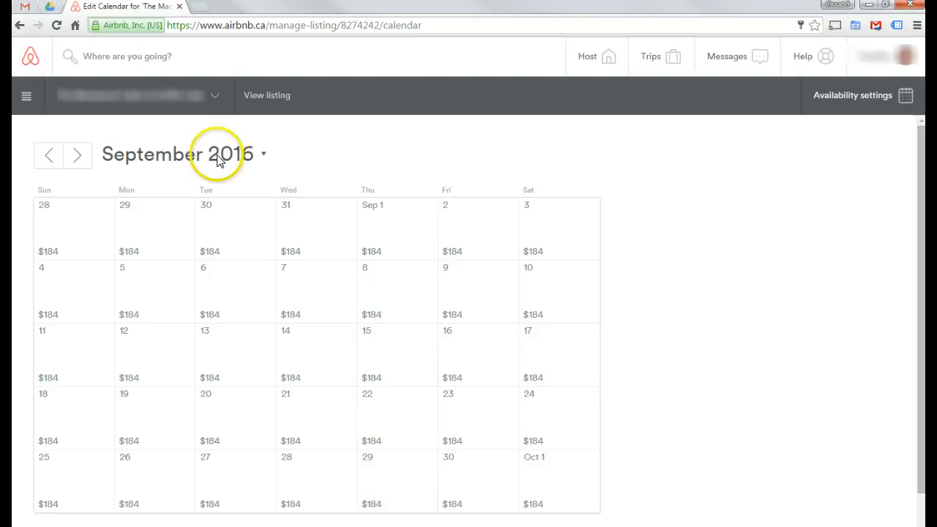
- Block the nights from 27-03-2017 to 13-04-2017 on the April 2017 calendar and save the change
left_click(262, 156)
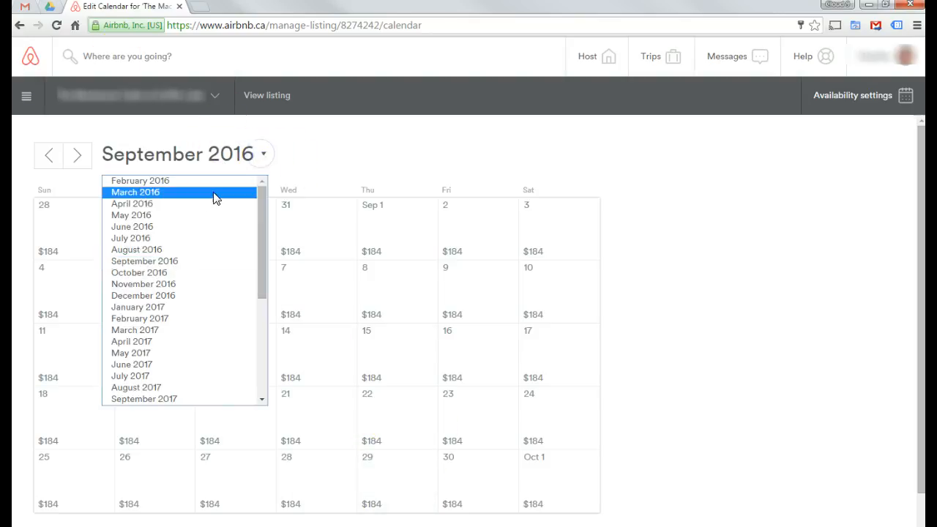
left_click(137, 343)
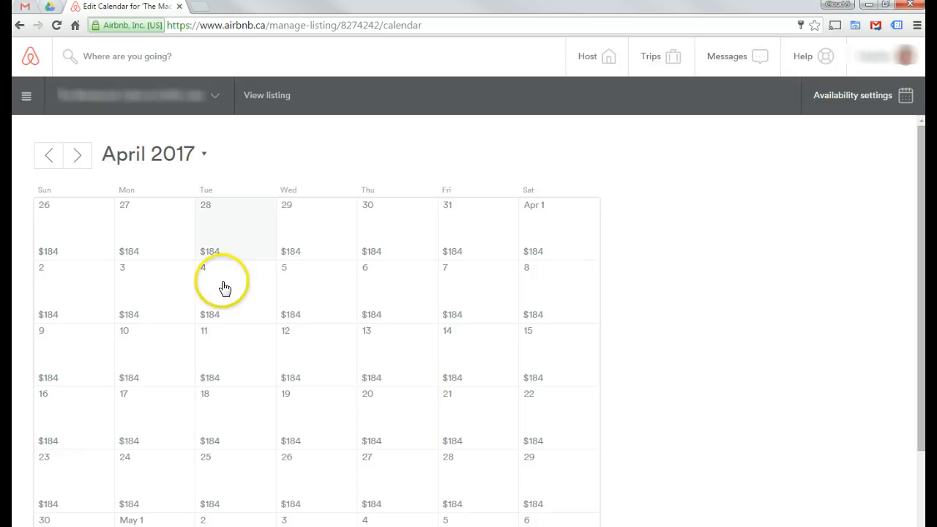
left_click(169, 246)
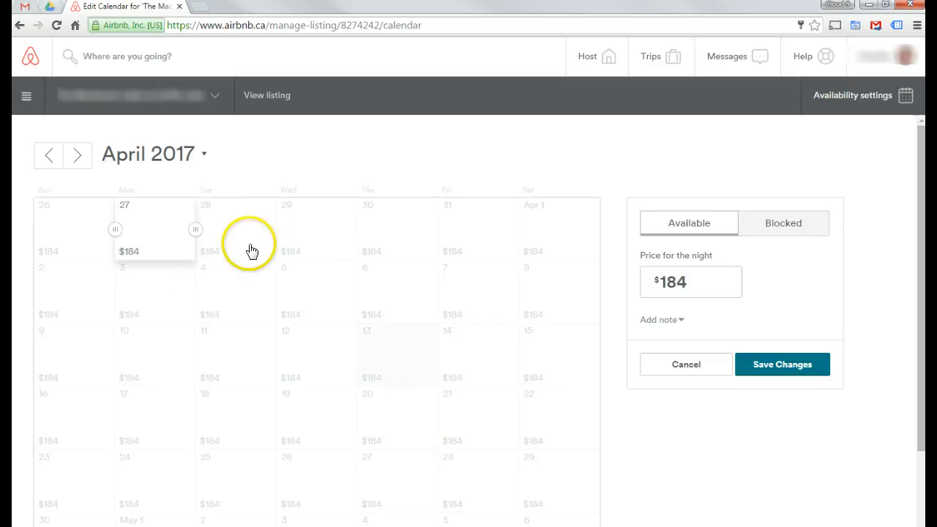
left_click_drag(196, 228, 423, 344)
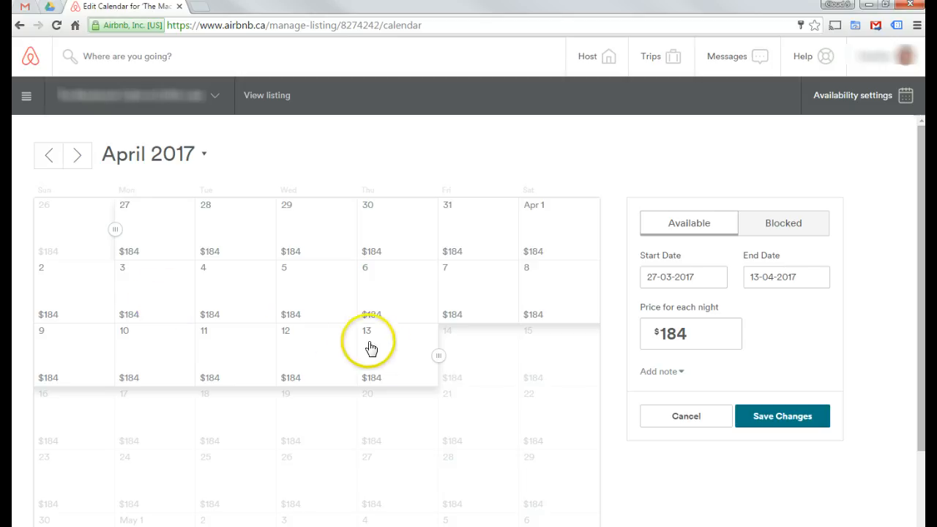
left_click(774, 223)
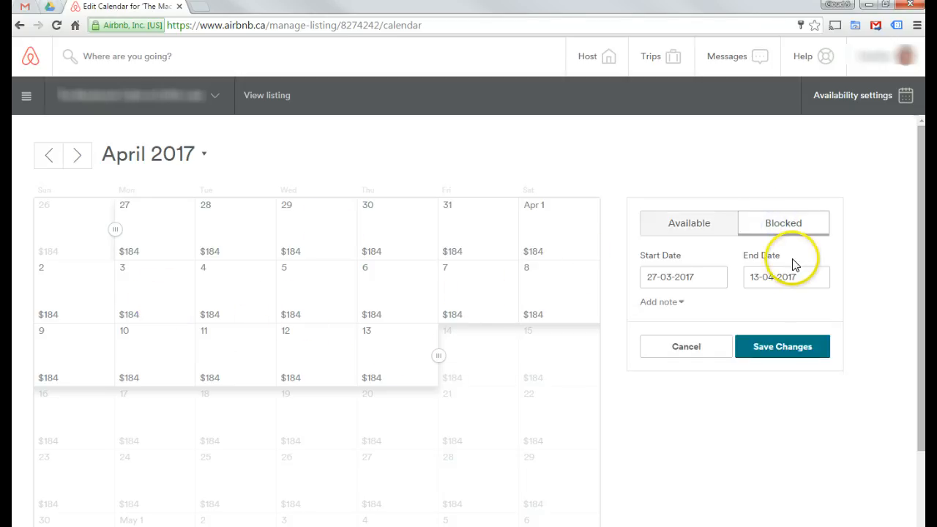
left_click(787, 347)
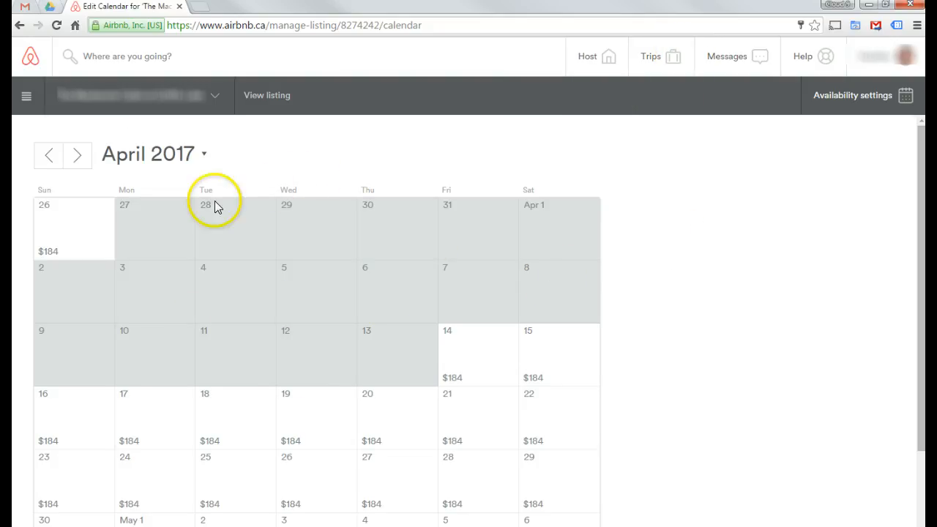
- Add a note with the guest's name to the blocked nights from 27-03-2017 to 13-04-2017 and save it
left_click(165, 238)
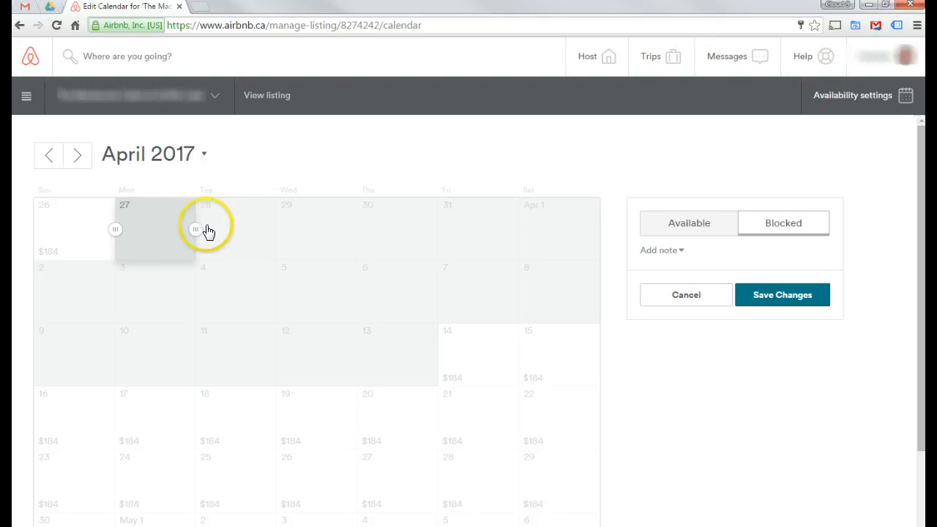
left_click_drag(194, 228, 426, 363)
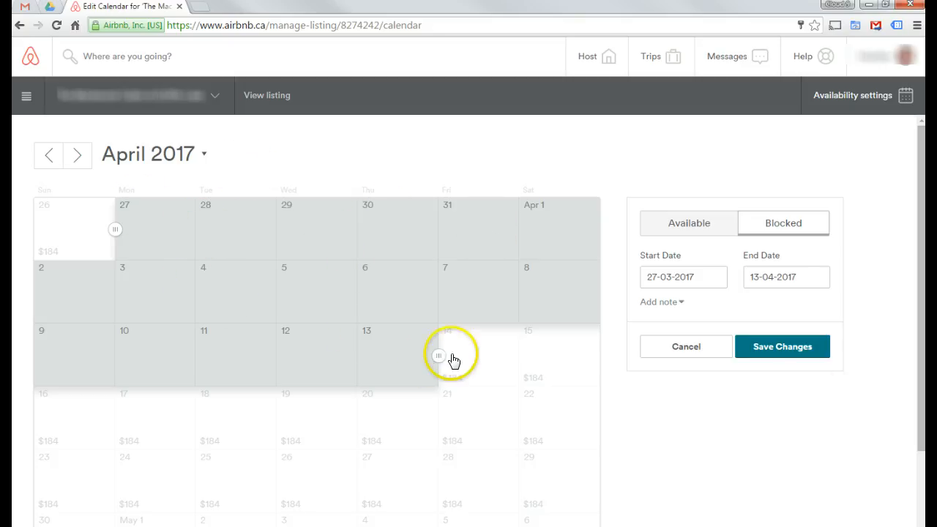
left_click(679, 302)
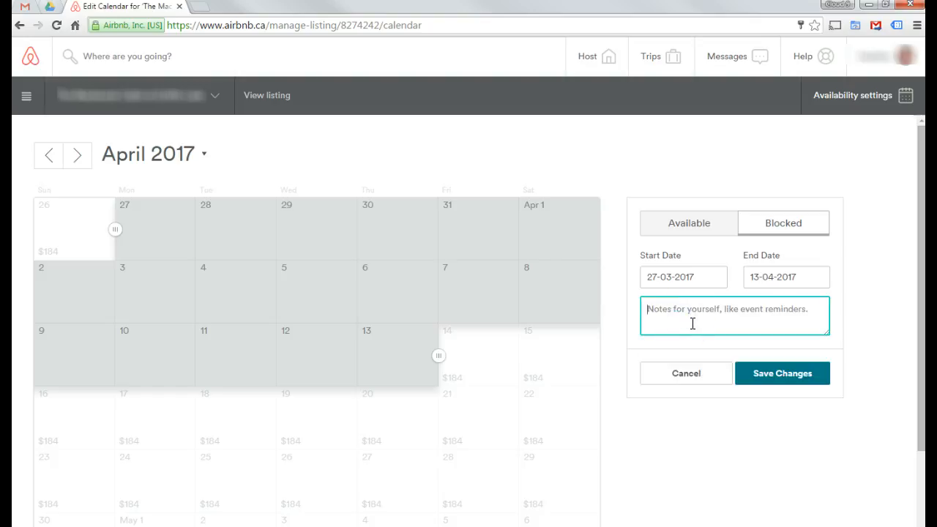
type("joe blow")
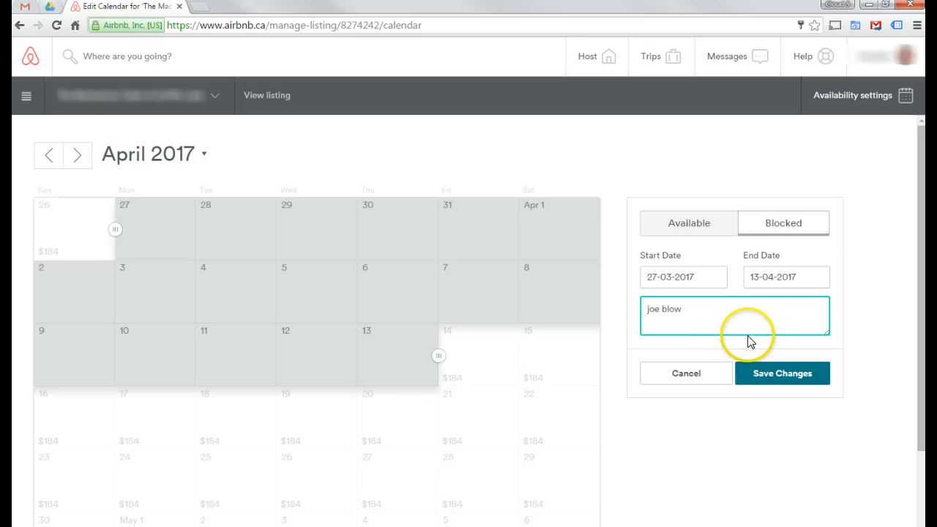
left_click(783, 376)
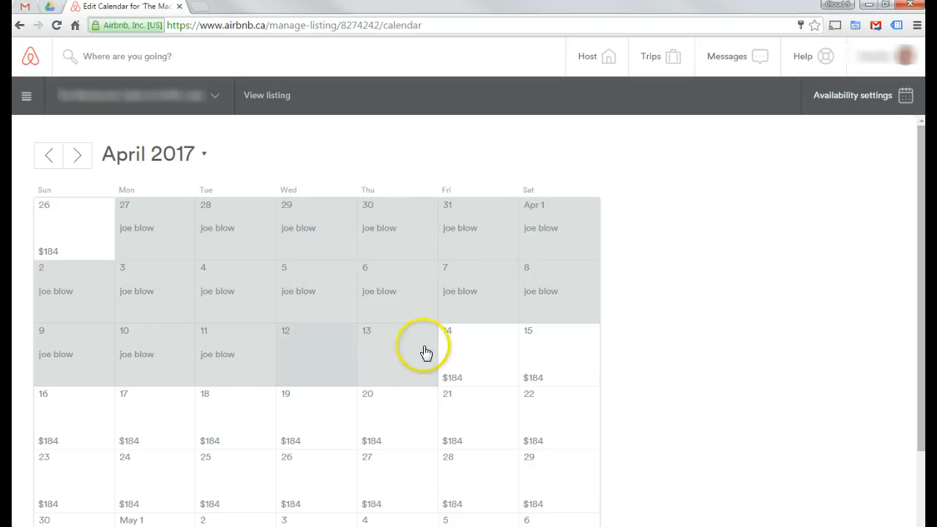
- Add the same guest name as a note to the blocked nights of April 12 and 13, 2017, and save it
left_click(332, 364)
left_click_drag(332, 364, 382, 365)
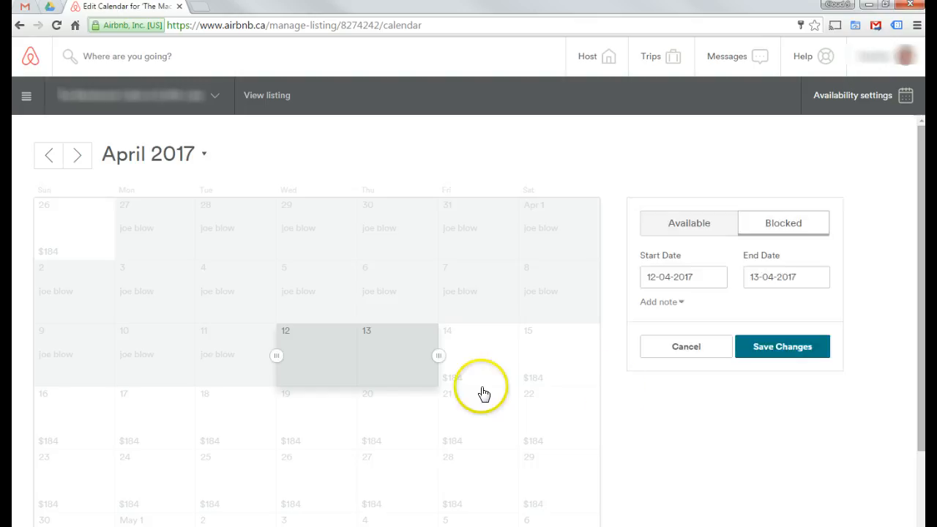
left_click(671, 303)
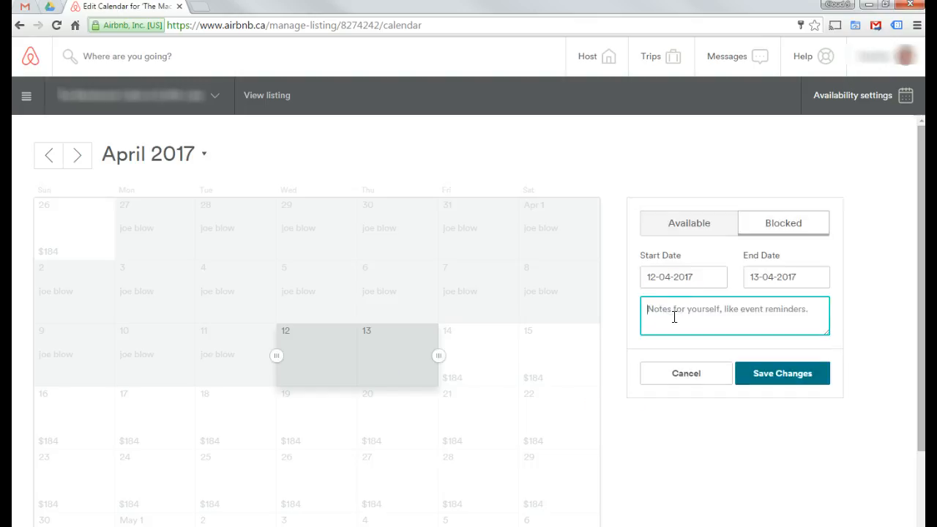
type("joe blow")
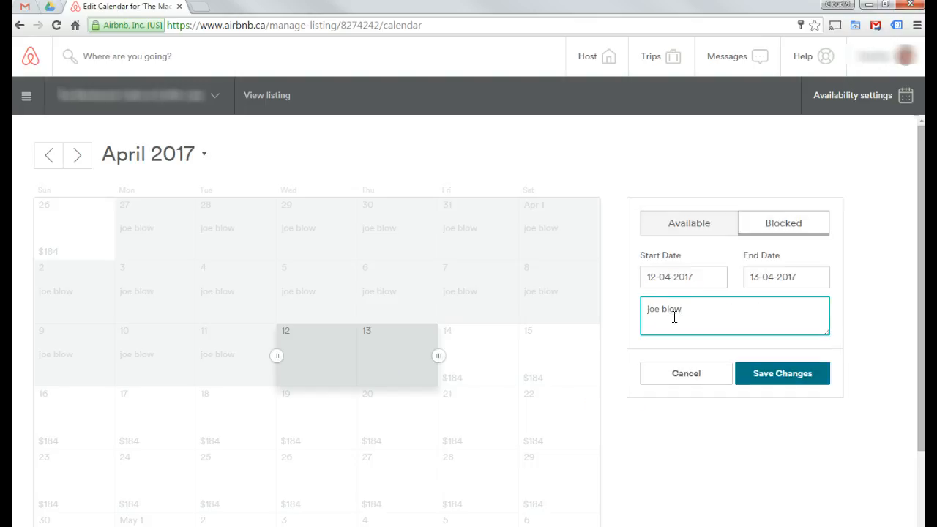
left_click(772, 373)
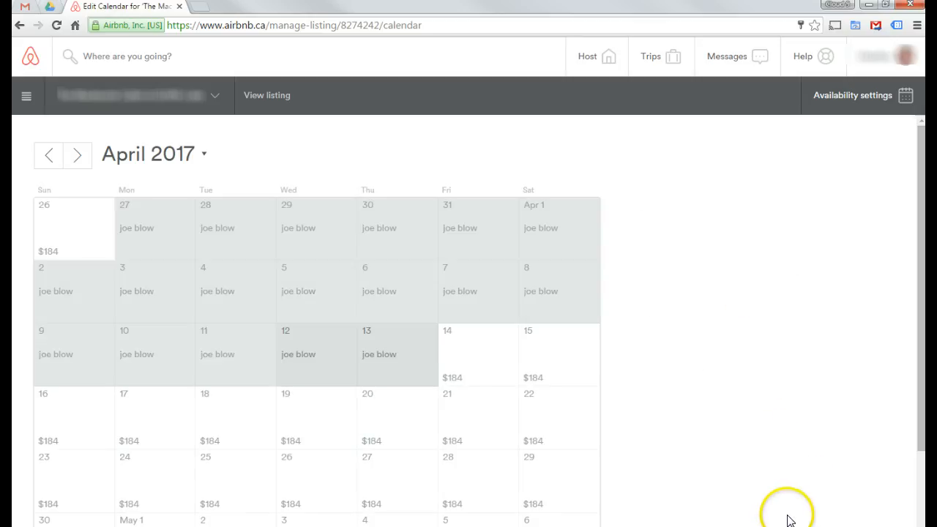
left_click(490, 363)
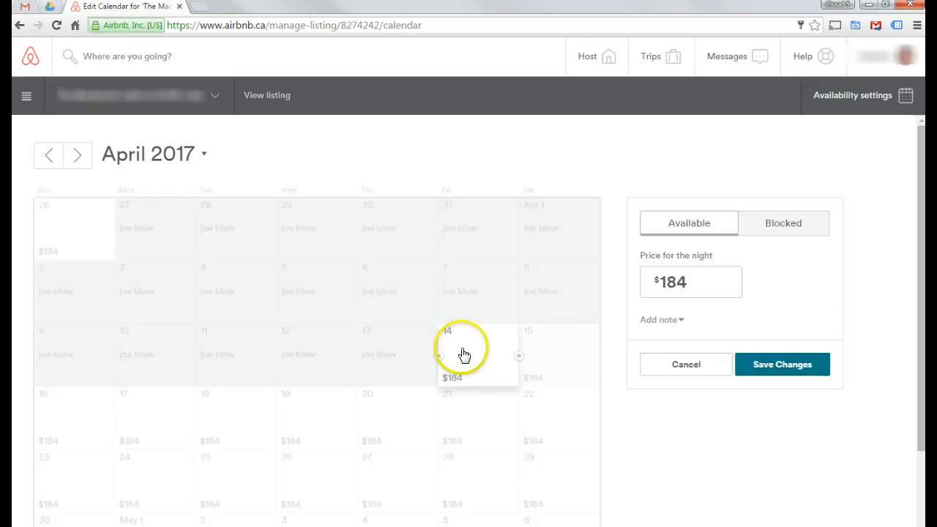
left_click(452, 453)
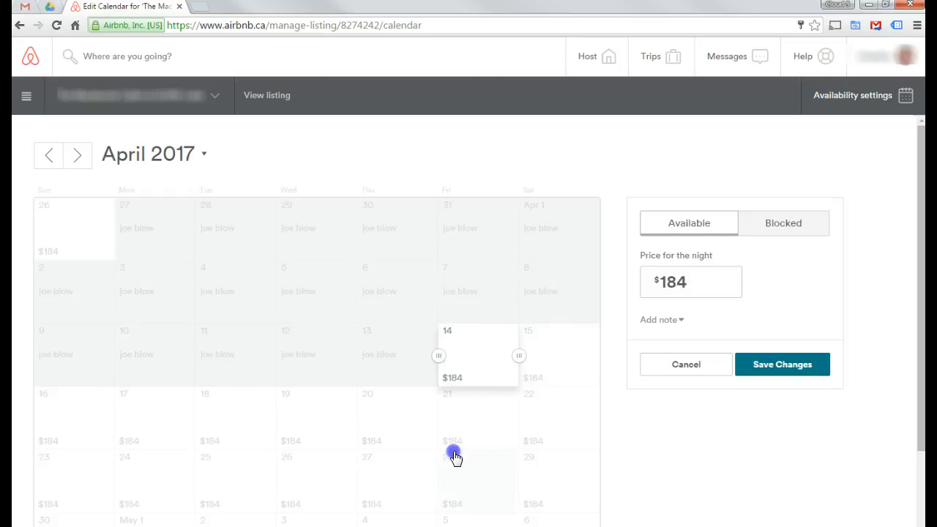
left_click(476, 360)
left_click(670, 322)
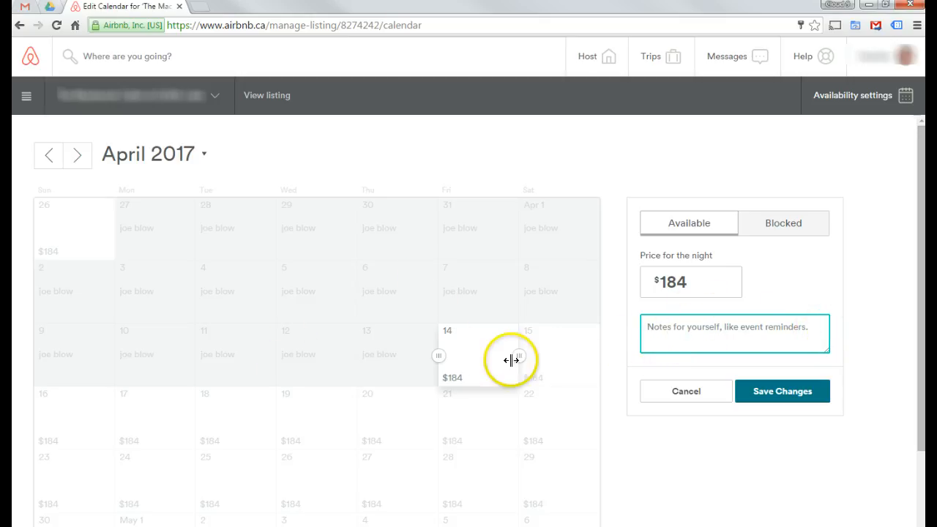
left_click(383, 437)
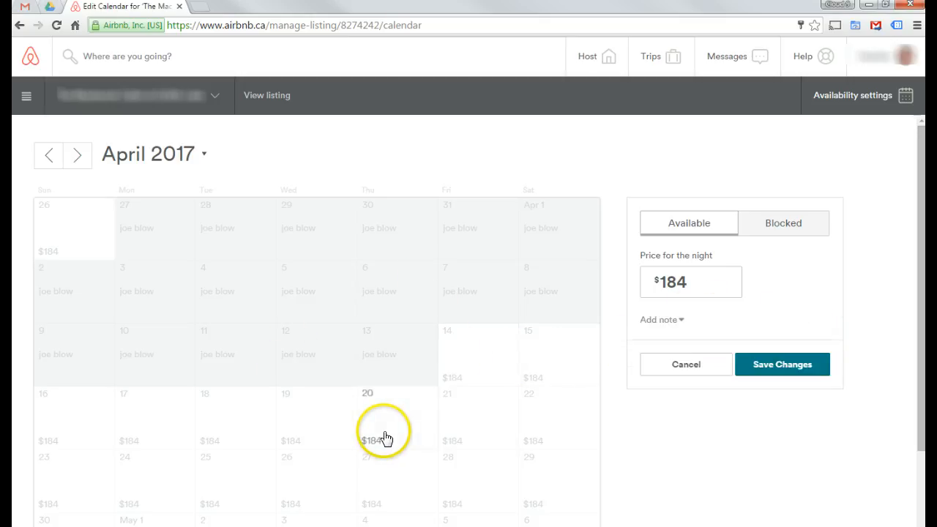
left_click(393, 357)
- Delete the guest-name note from the blocked nights from 27-03-2017 to 13-04-2017 and save the change
left_click(161, 215)
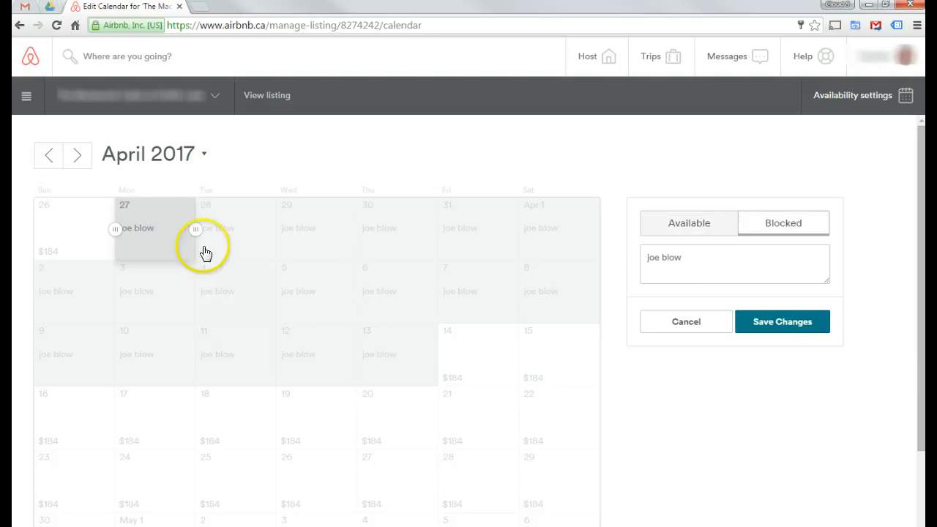
left_click_drag(195, 229, 436, 358)
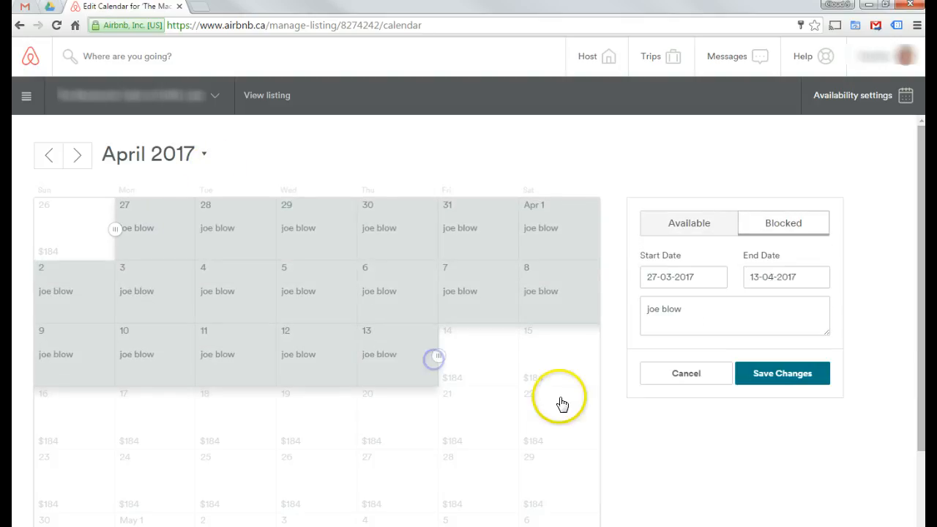
left_click(699, 310)
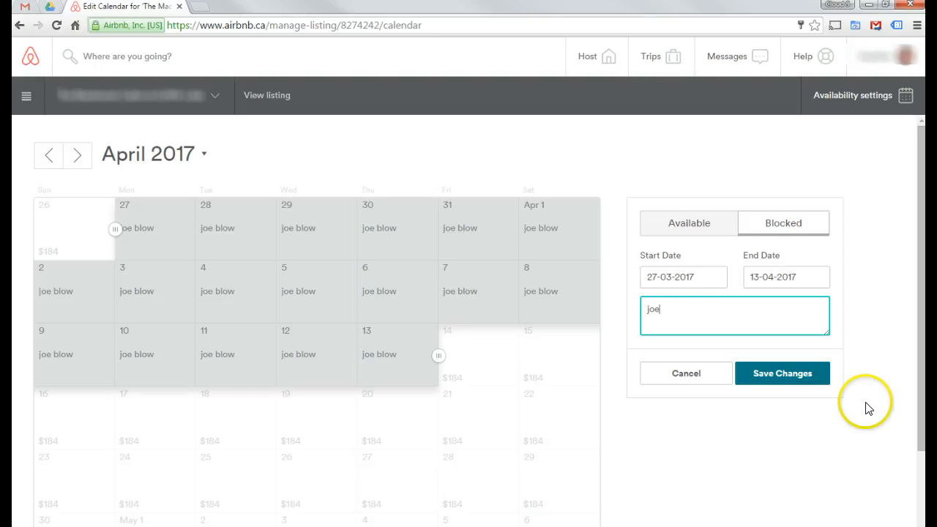
left_click(796, 377)
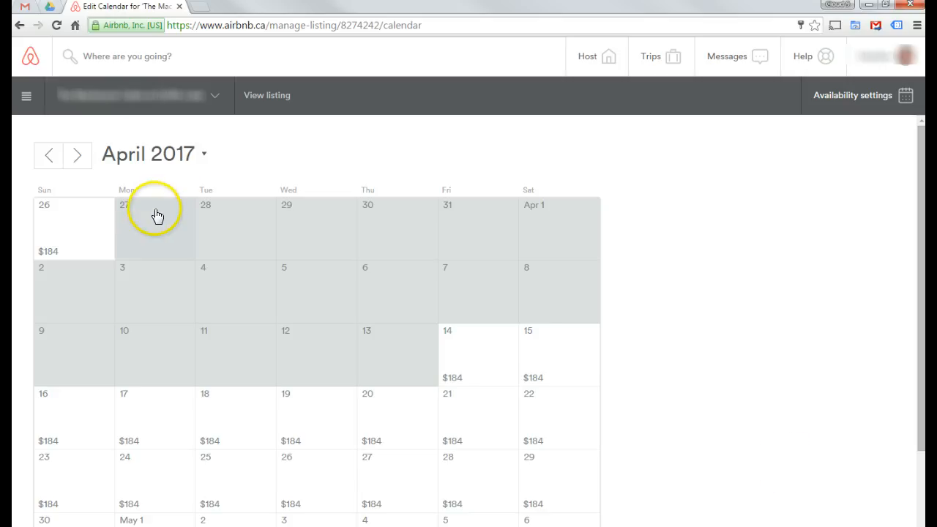
- Set the blocked nights from 27-03-2017 to 13-04-2017 back to available and save the change
left_click_drag(165, 239, 410, 359)
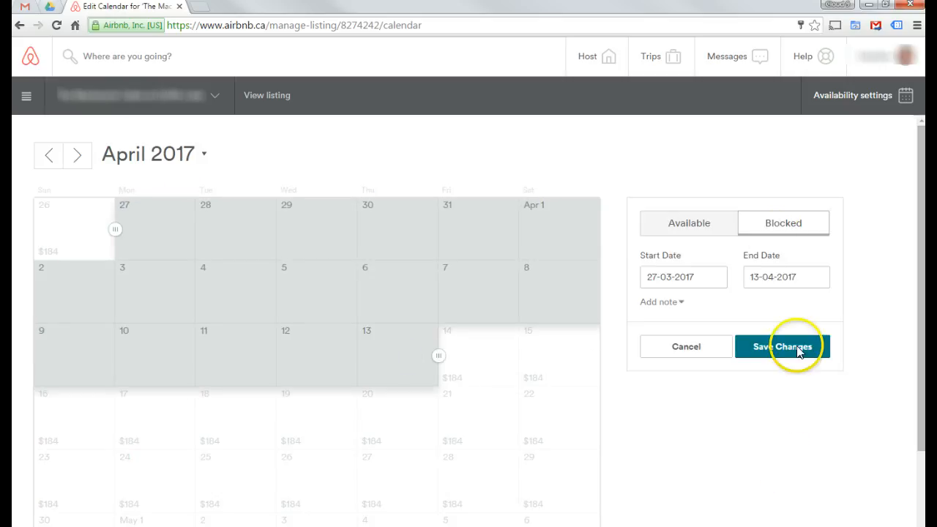
left_click(721, 226)
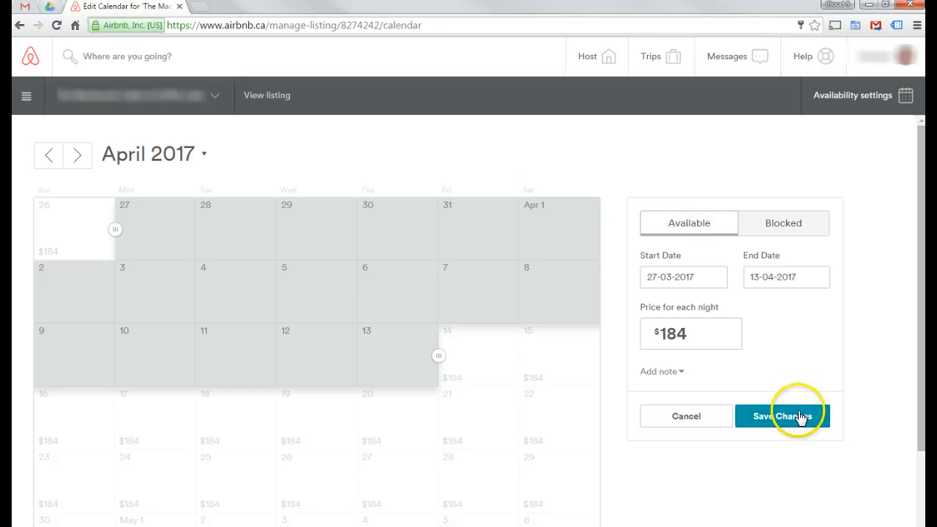
left_click(794, 417)
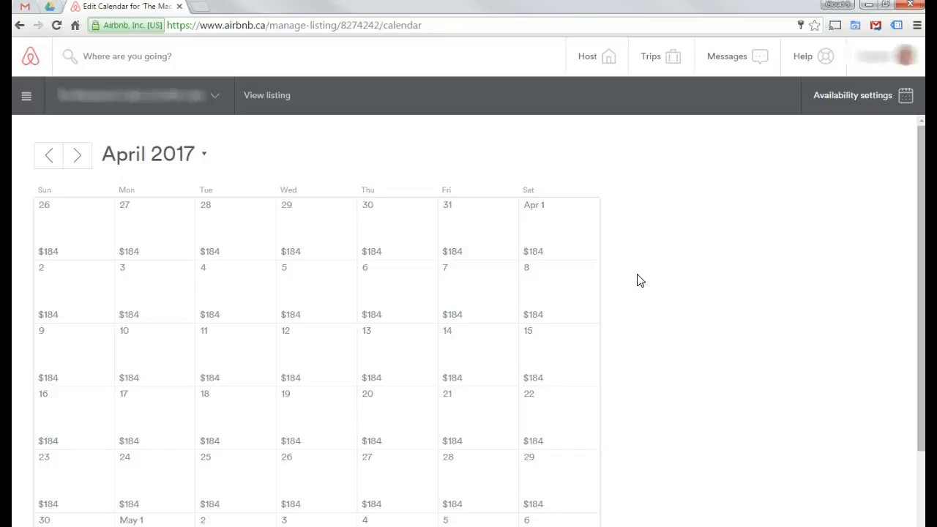
left_click(691, 265)
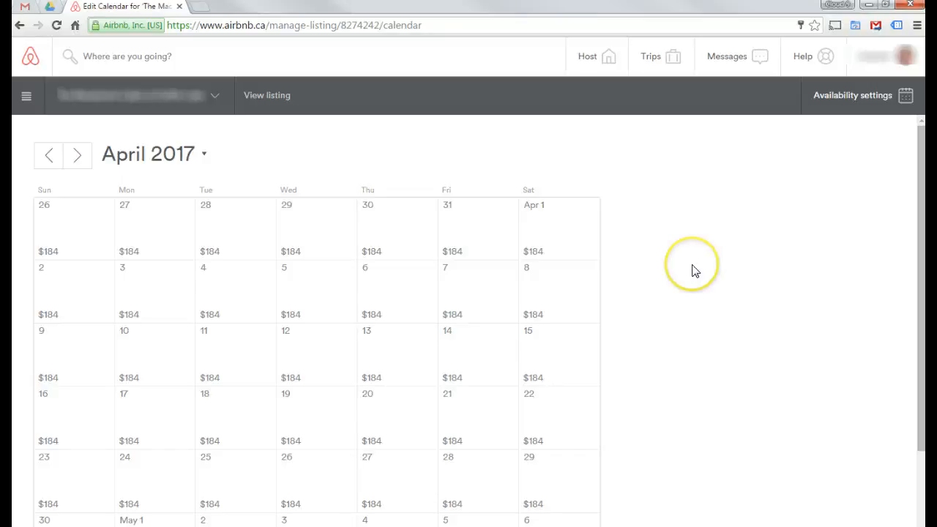